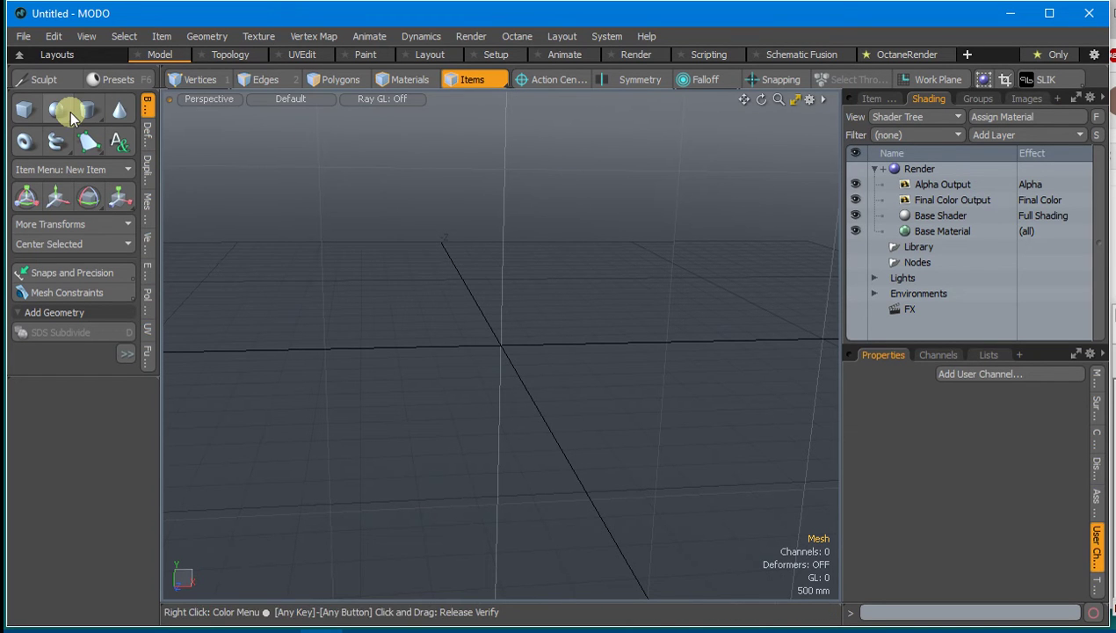
Create a sphere at the origin and view it through the Render Camera.
key("ctrl")
left_click(66, 112, "ctrl")
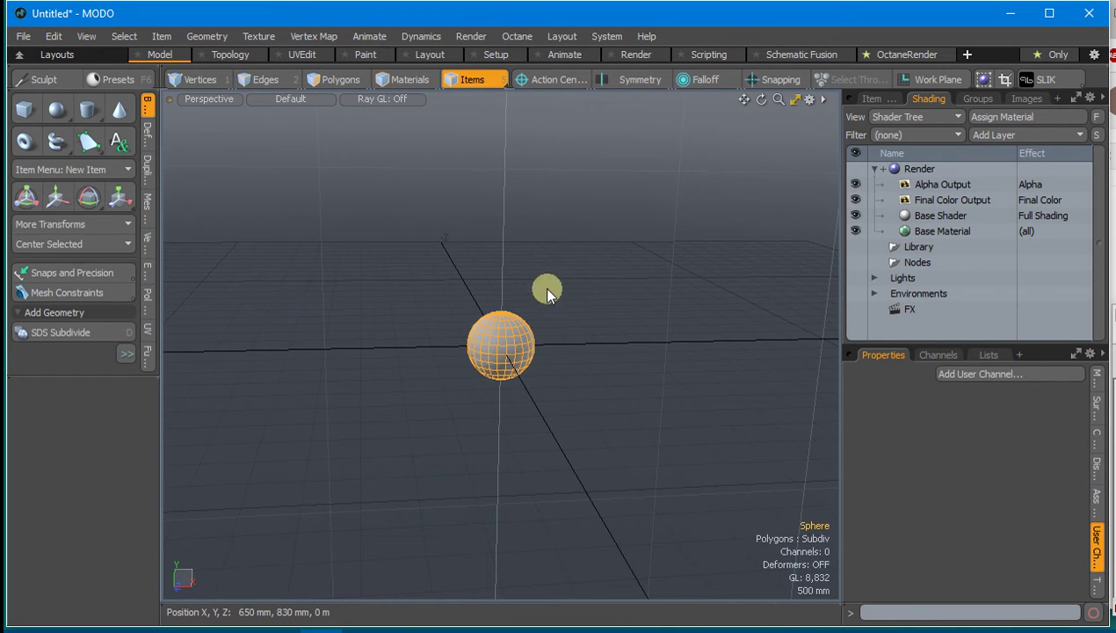
left_click(226, 99)
mouse_move(238, 116)
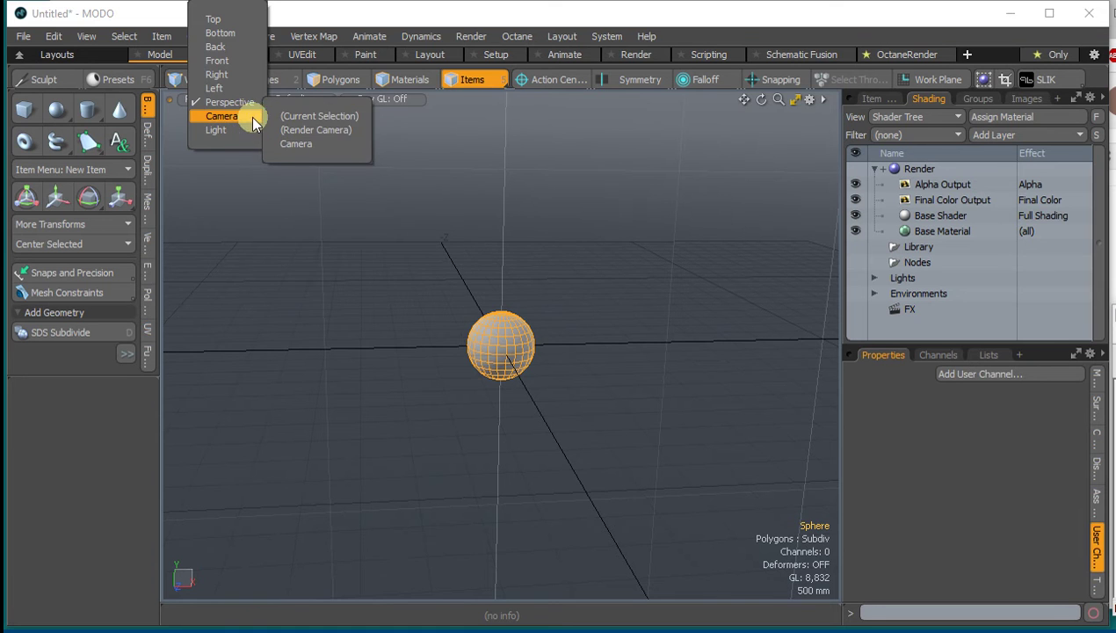
left_click(326, 129)
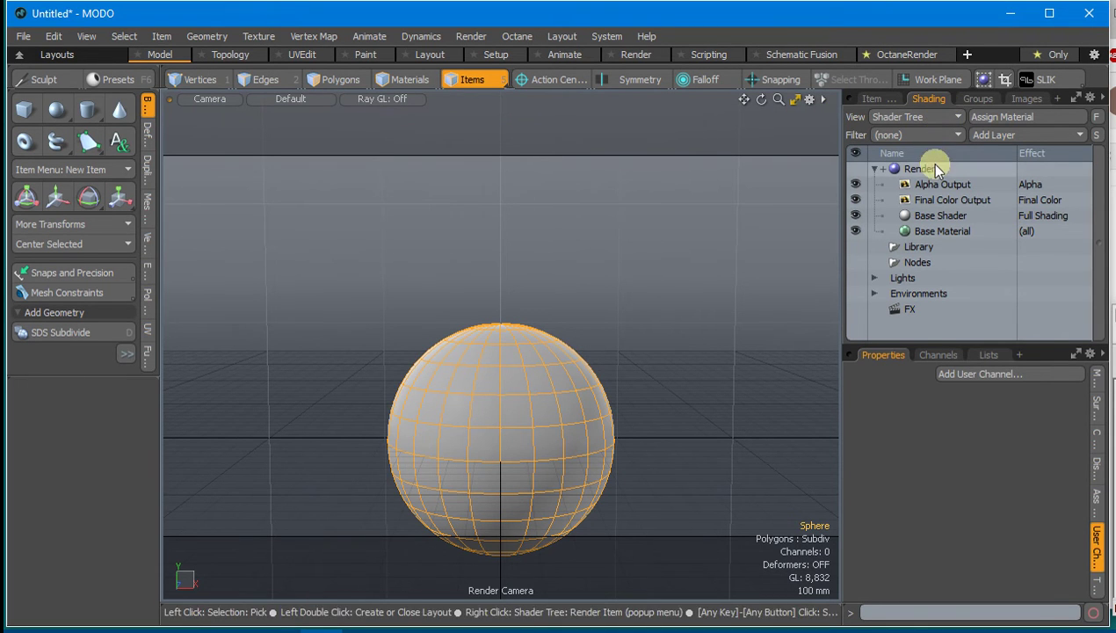
Create a material named 'sphere' and add an Octane Override layer to it.
left_click(997, 135)
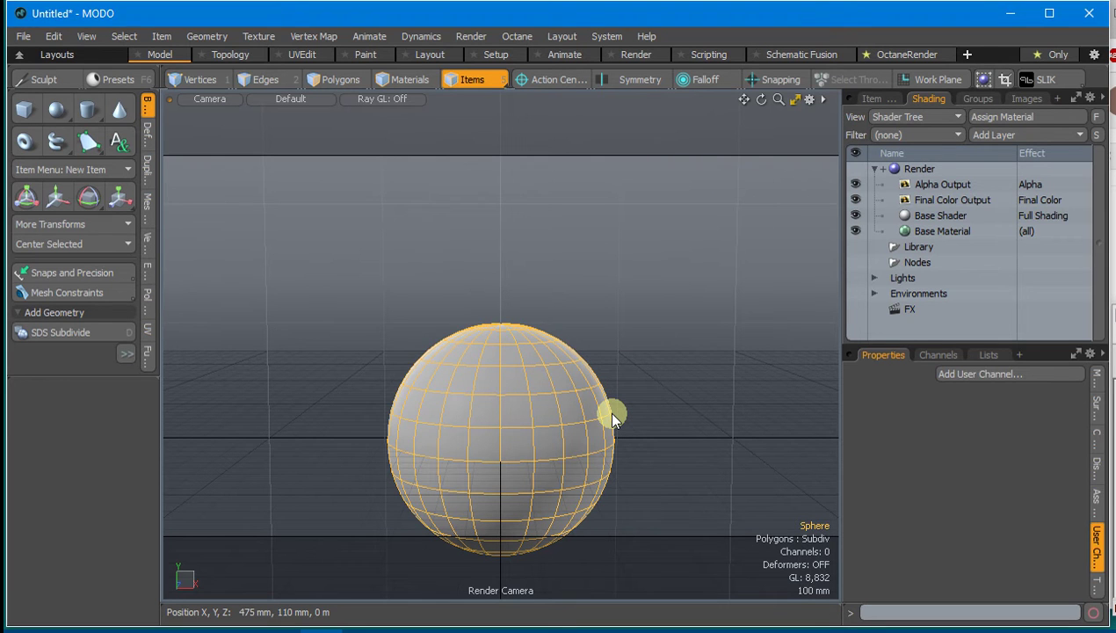
type("msphere")
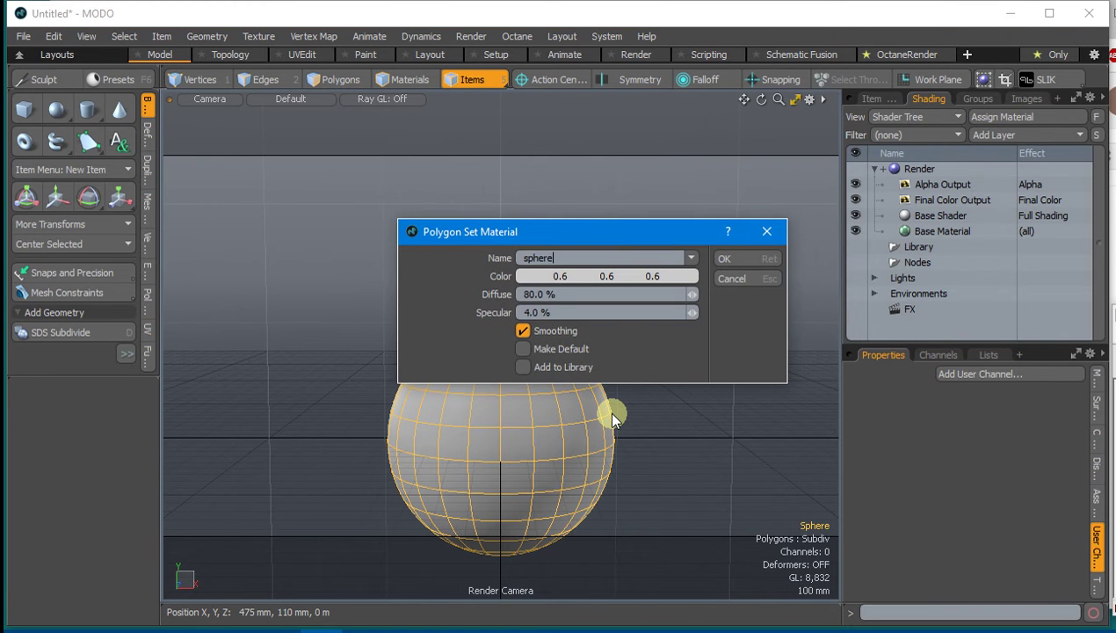
key("Return")
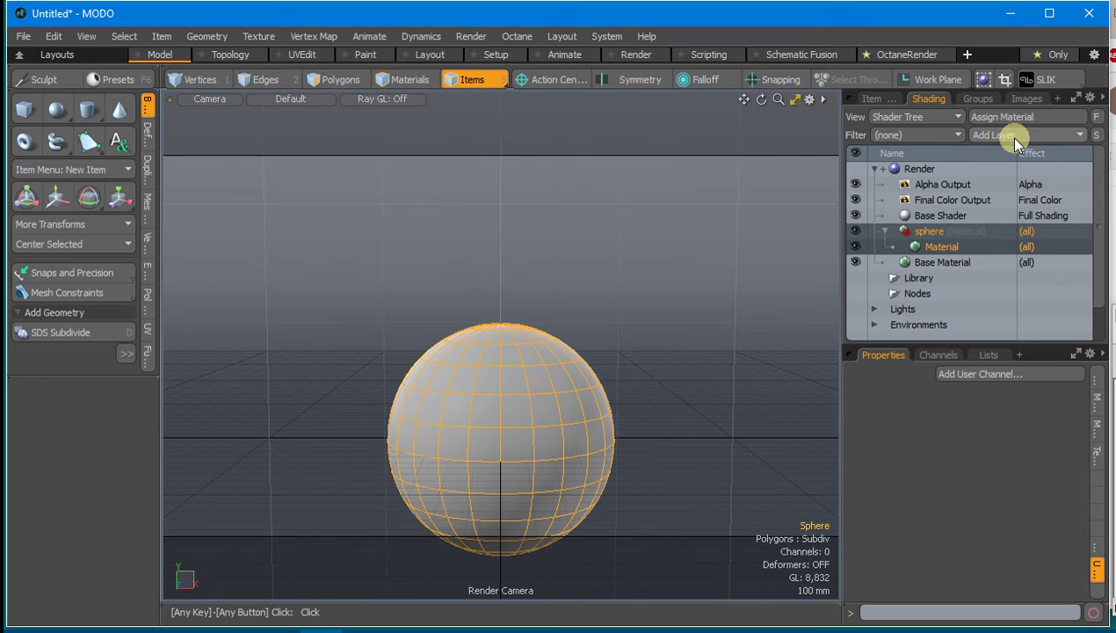
left_click(1015, 137)
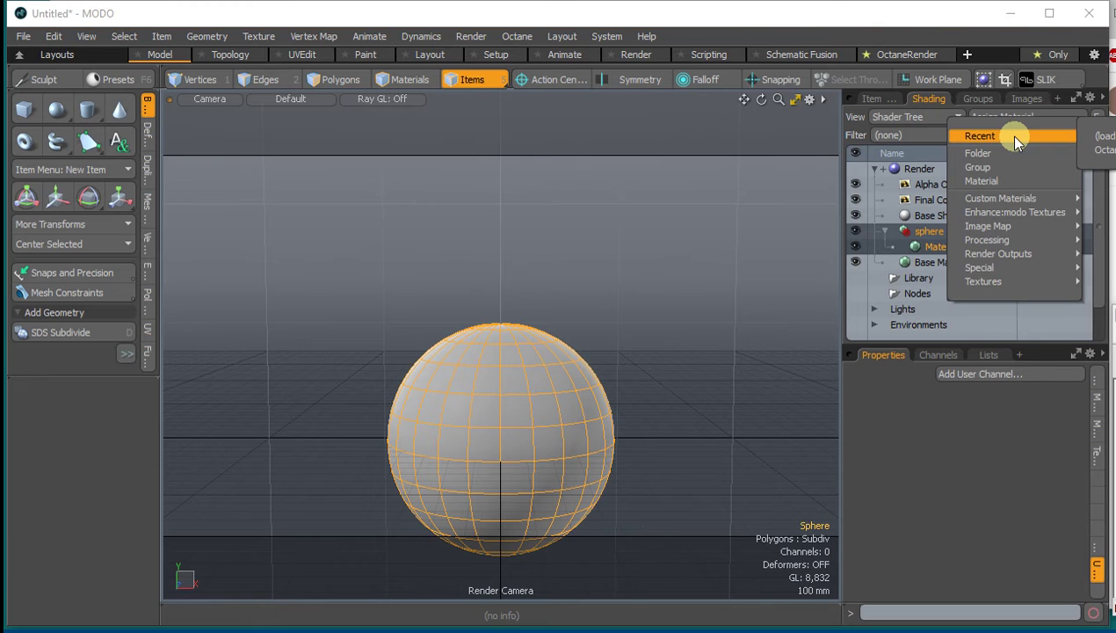
left_click(1099, 150)
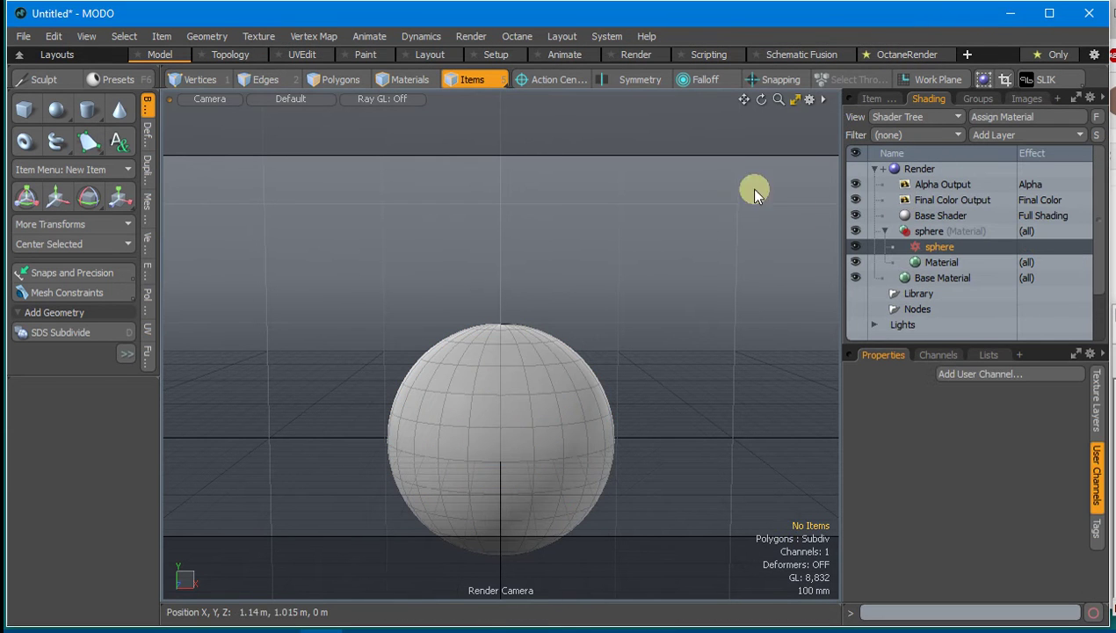
Switch to the OctaneRender layout, start the live render, and frame the sphere's material nodes.
left_click(911, 56)
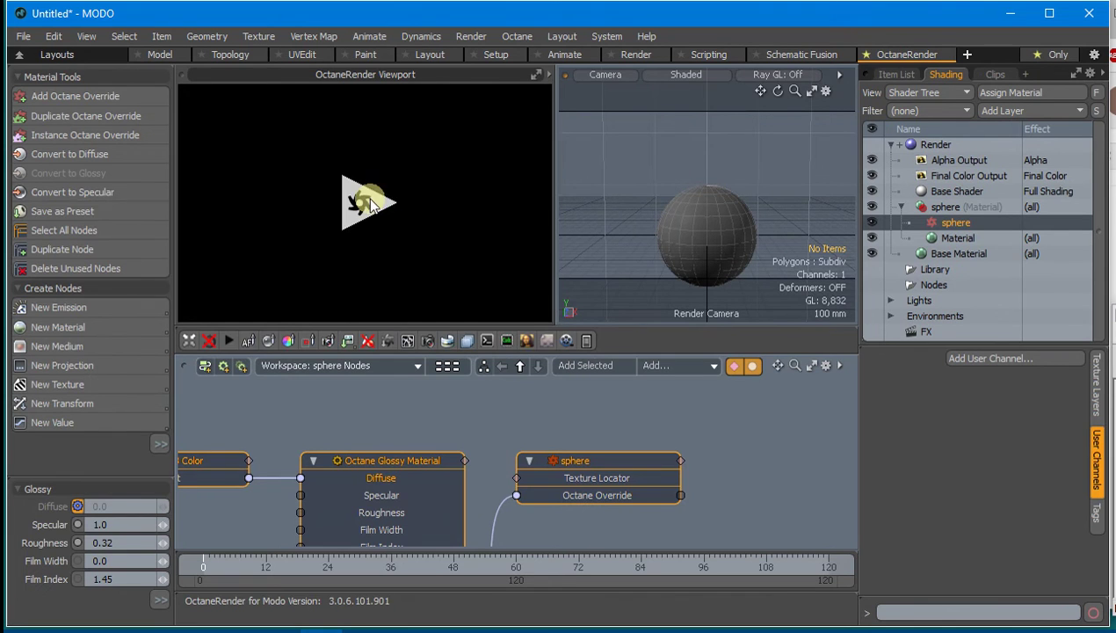
left_click(369, 200)
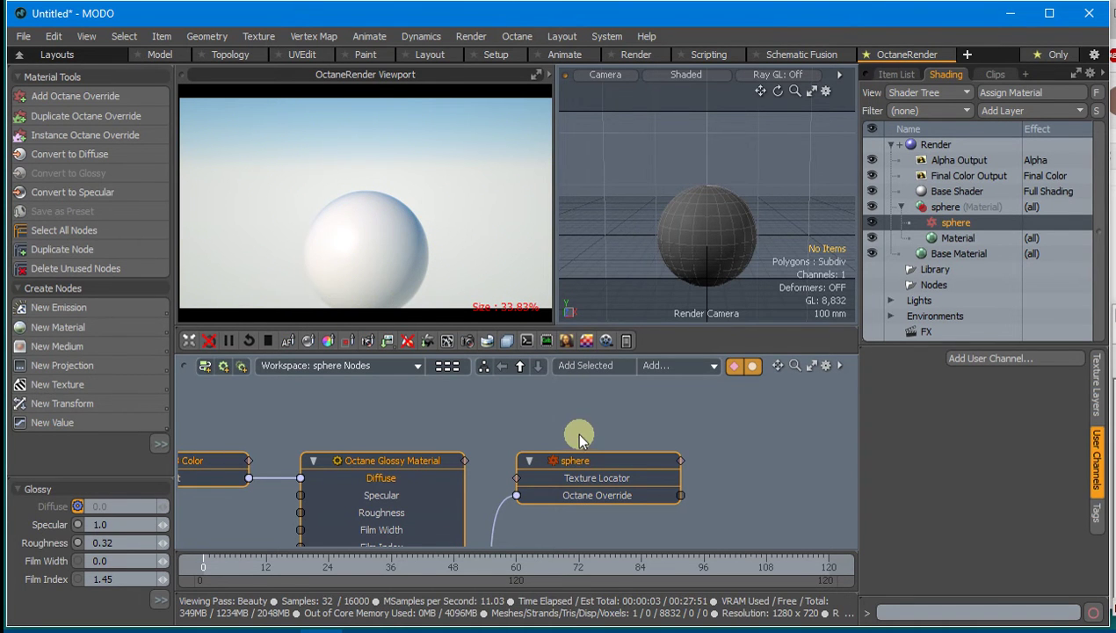
middle_click_drag(579, 436, 728, 406)
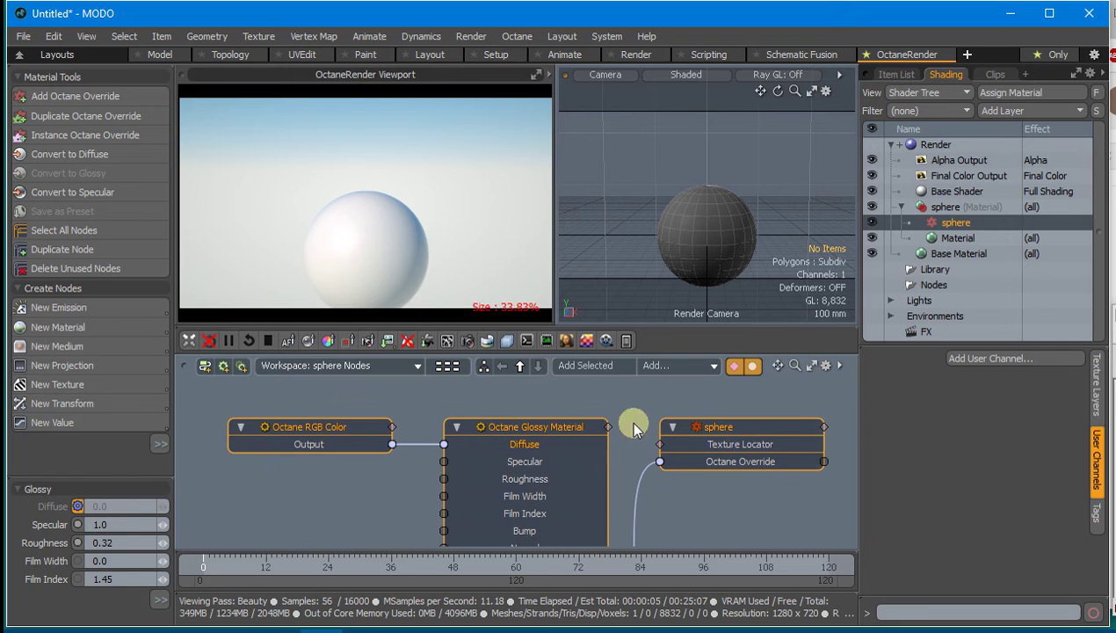
middle_click_drag(640, 436, 620, 409)
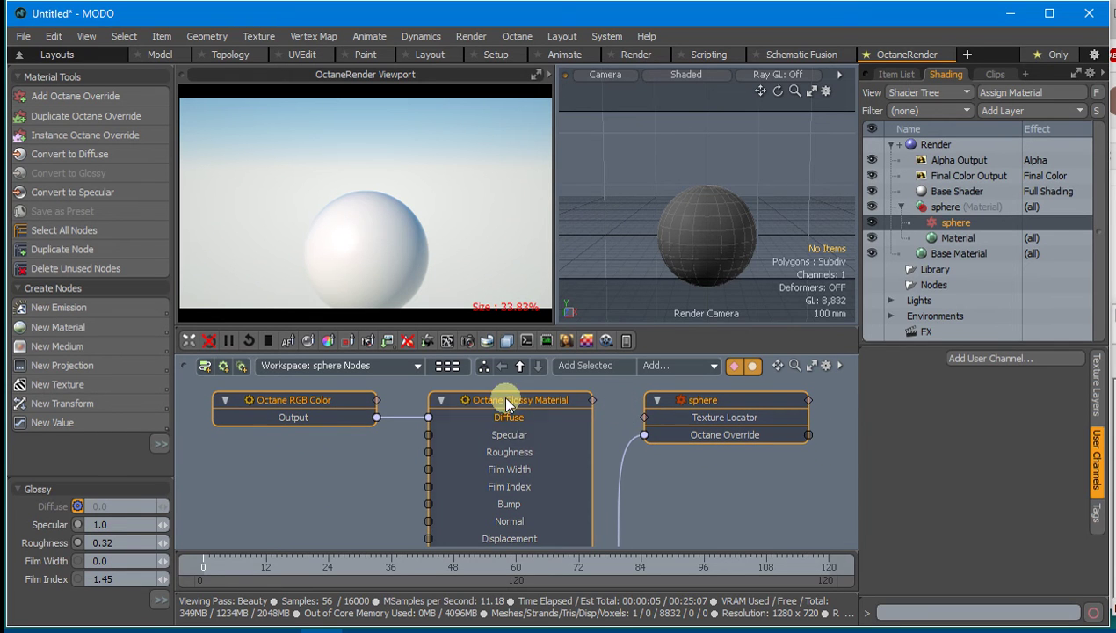
left_click(678, 486)
left_click(674, 399)
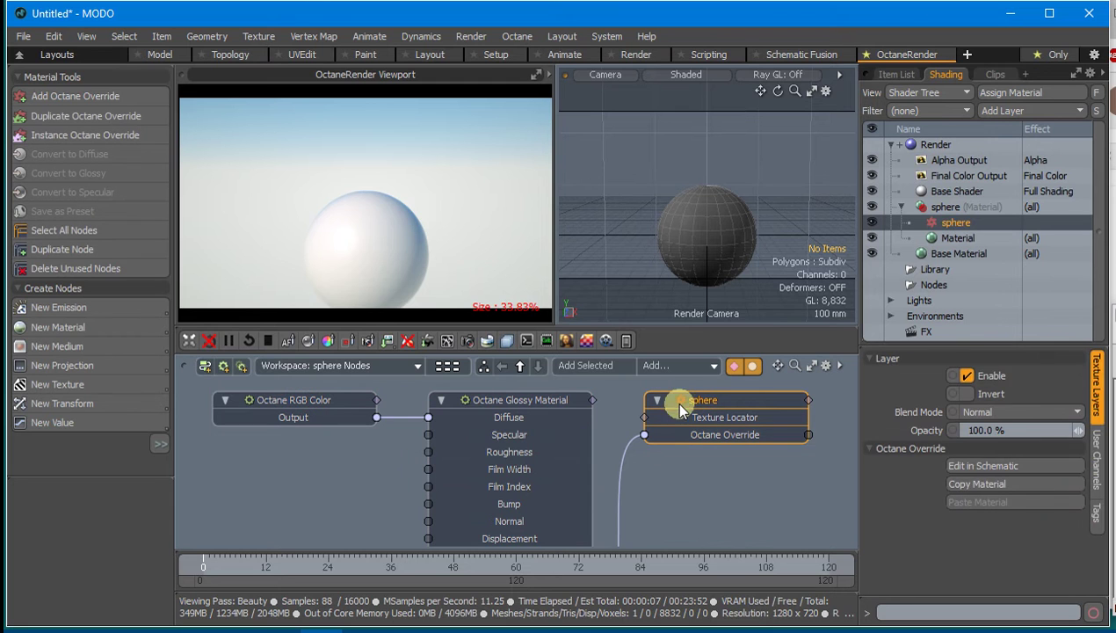
left_click(333, 459)
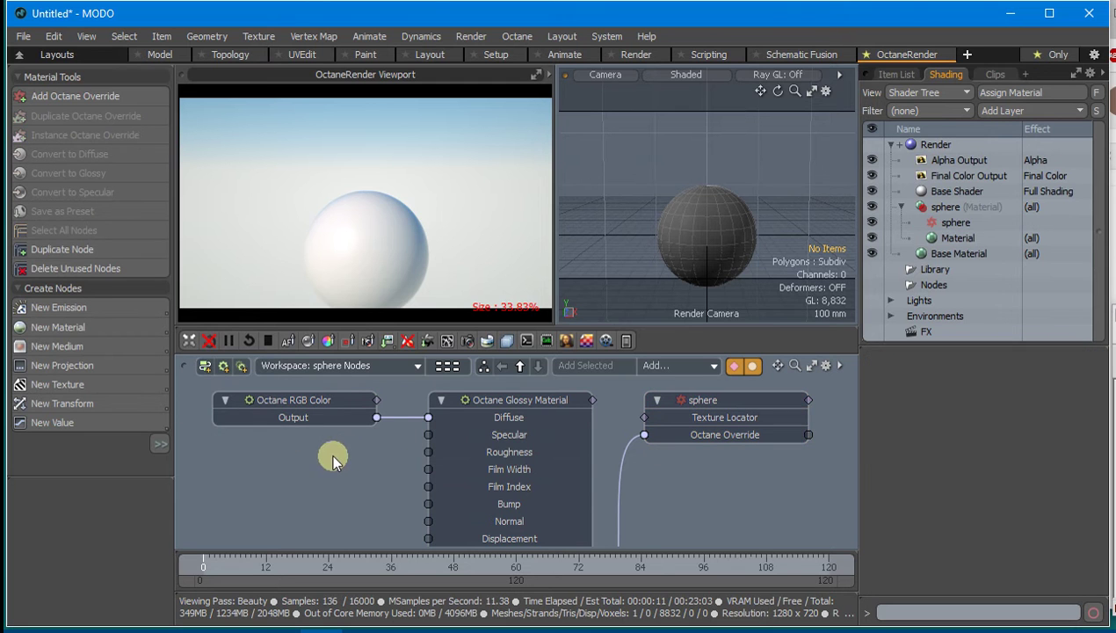
Add an Octane NodeGraph node and delete the Glossy Material and RGB Color nodes.
left_click(161, 444)
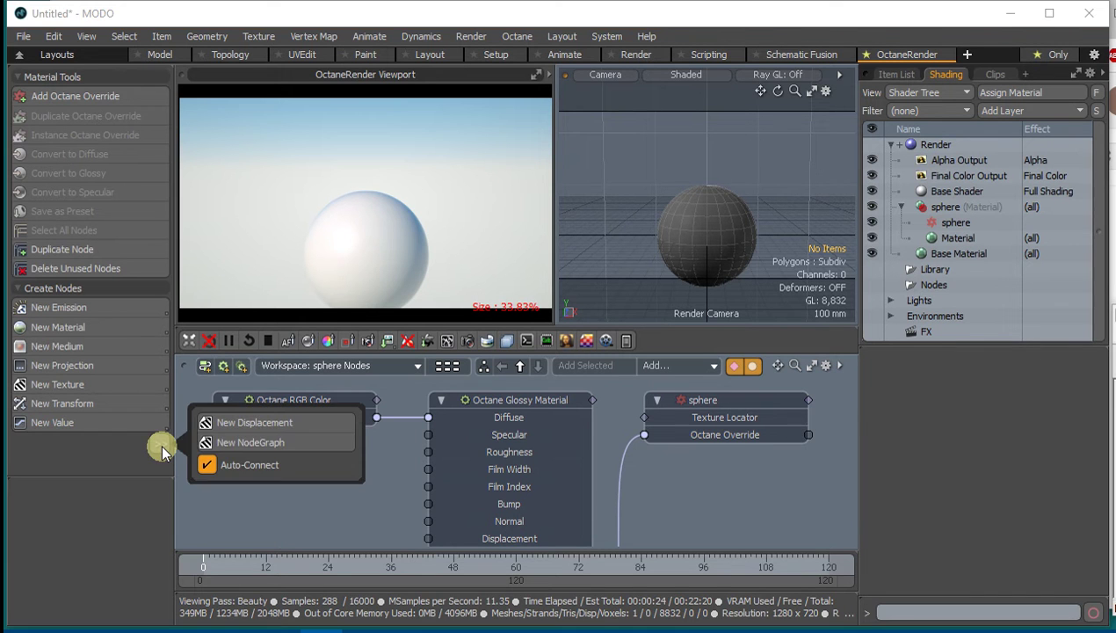
left_click(248, 446)
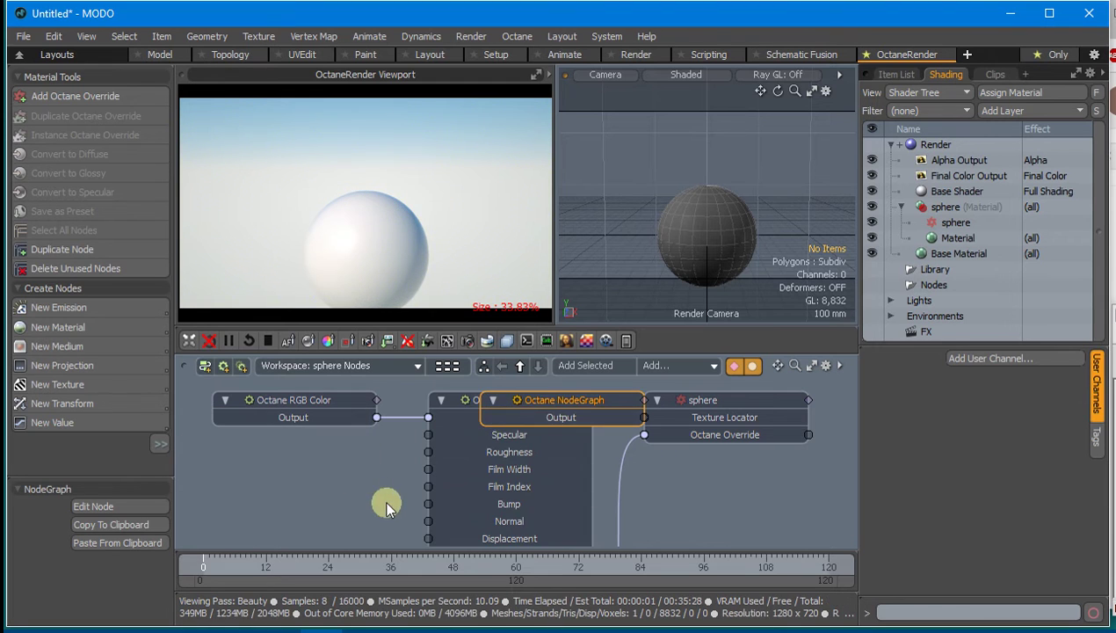
left_click_drag(537, 403, 299, 474)
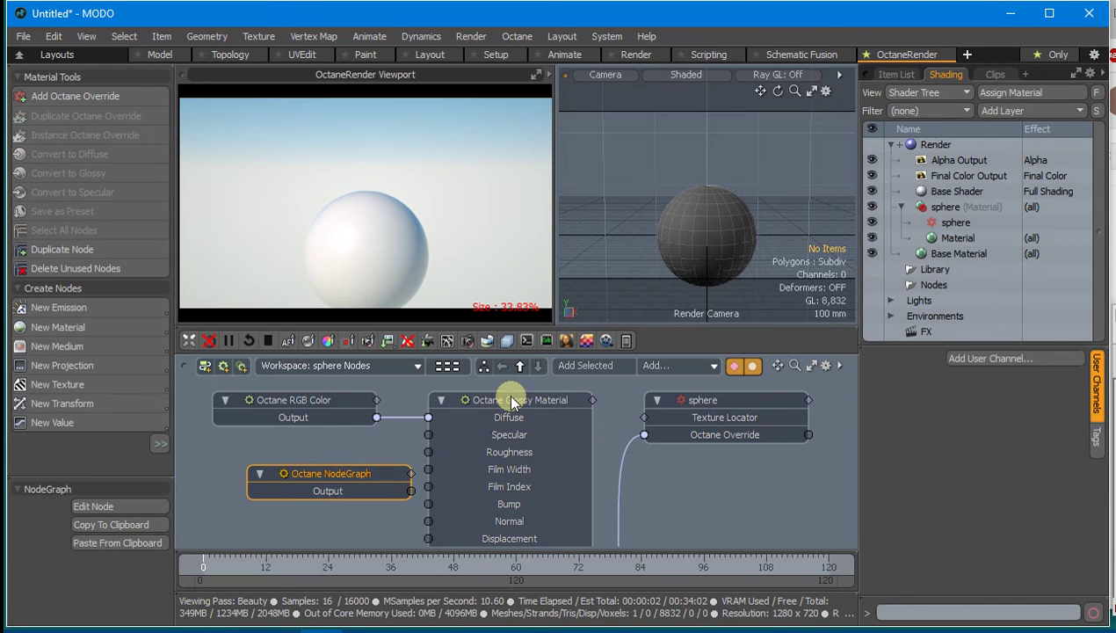
left_click(507, 397)
key("Delete")
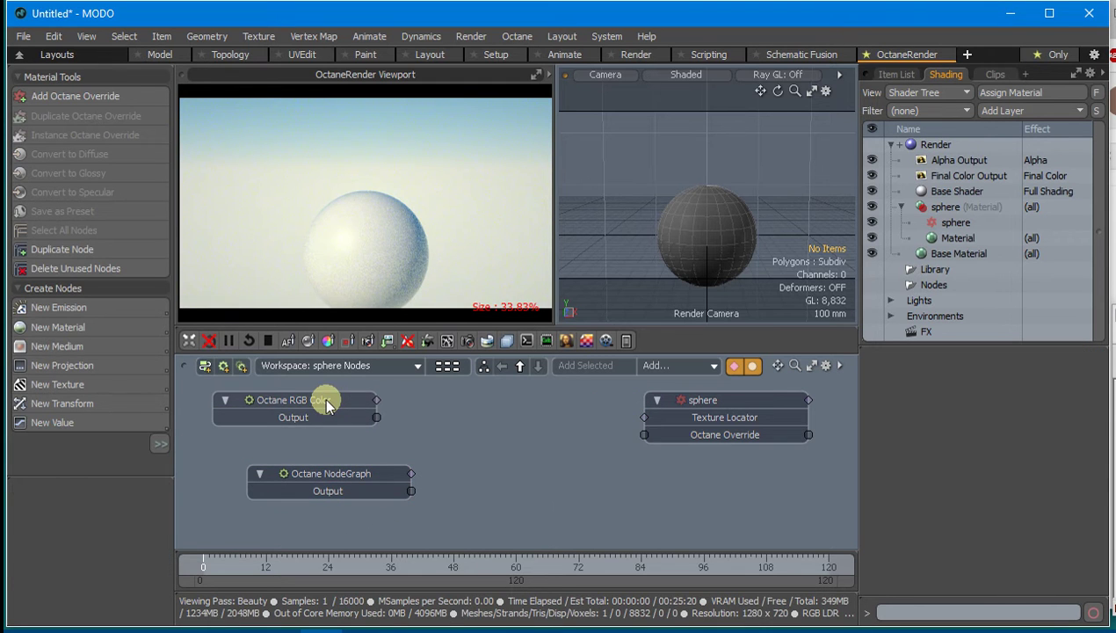
left_click(325, 399)
key("Delete")
Connect the NodeGraph Output to the sphere's Octane Override input.
left_click_drag(342, 471, 499, 415)
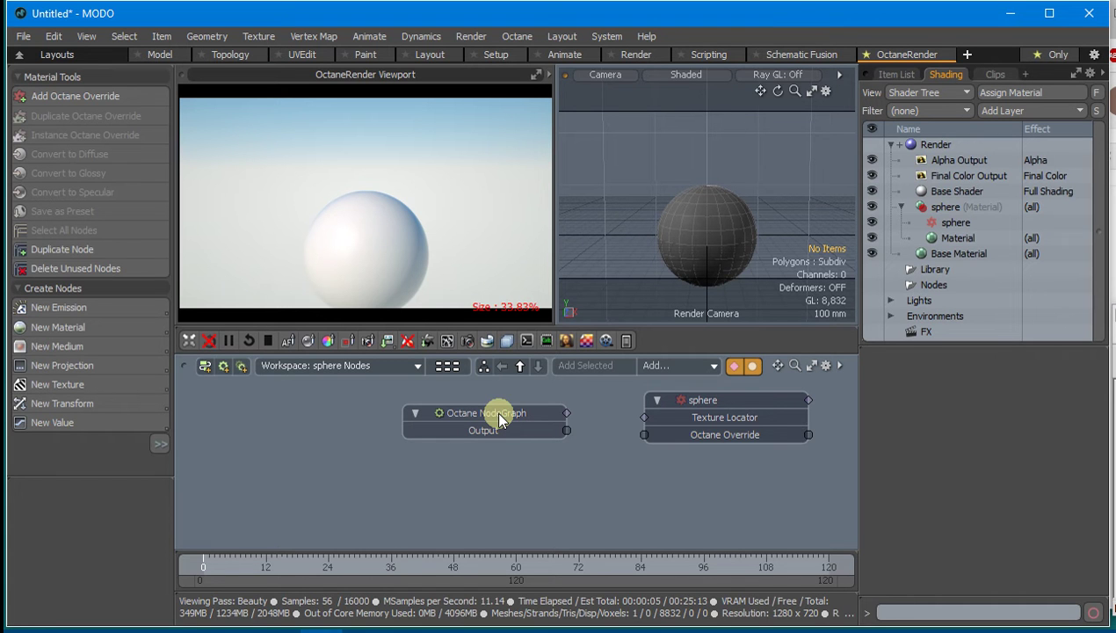
left_click(495, 409)
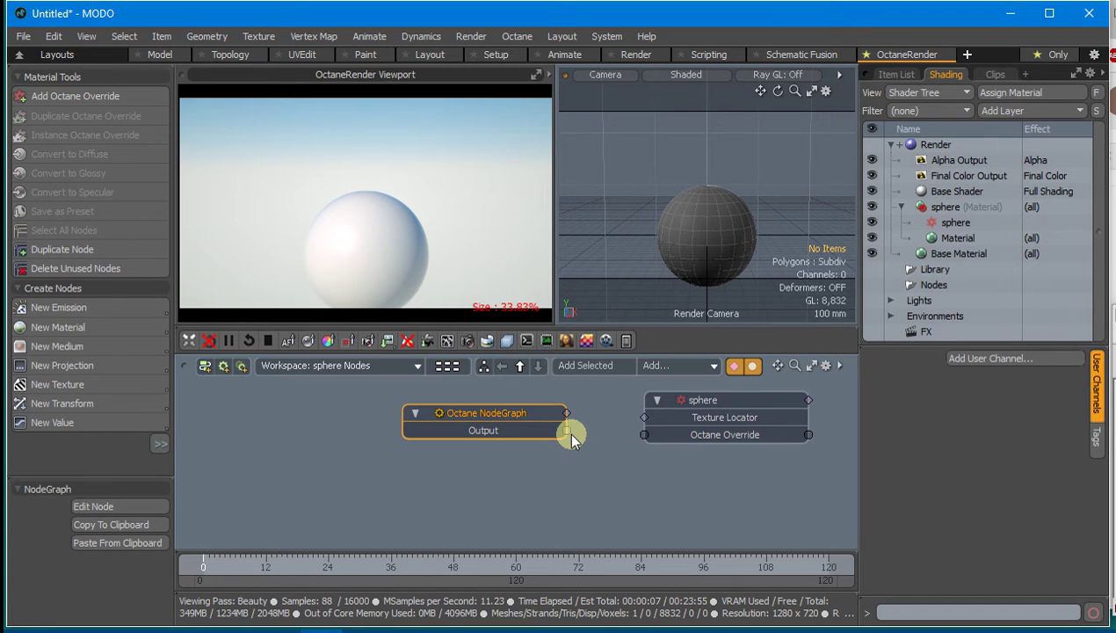
left_click_drag(565, 431, 643, 437)
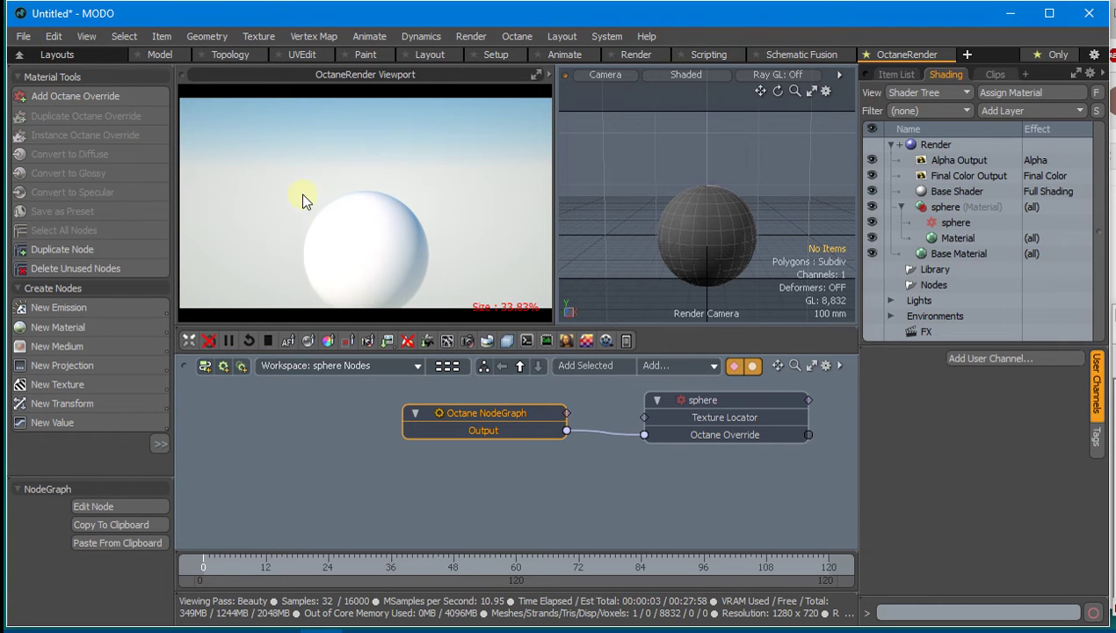
left_click(92, 505)
mouse_move(477, 415)
left_mouse_down()
mouse_move(476, 434)
mouse_move(486, 428)
left_mouse_up()
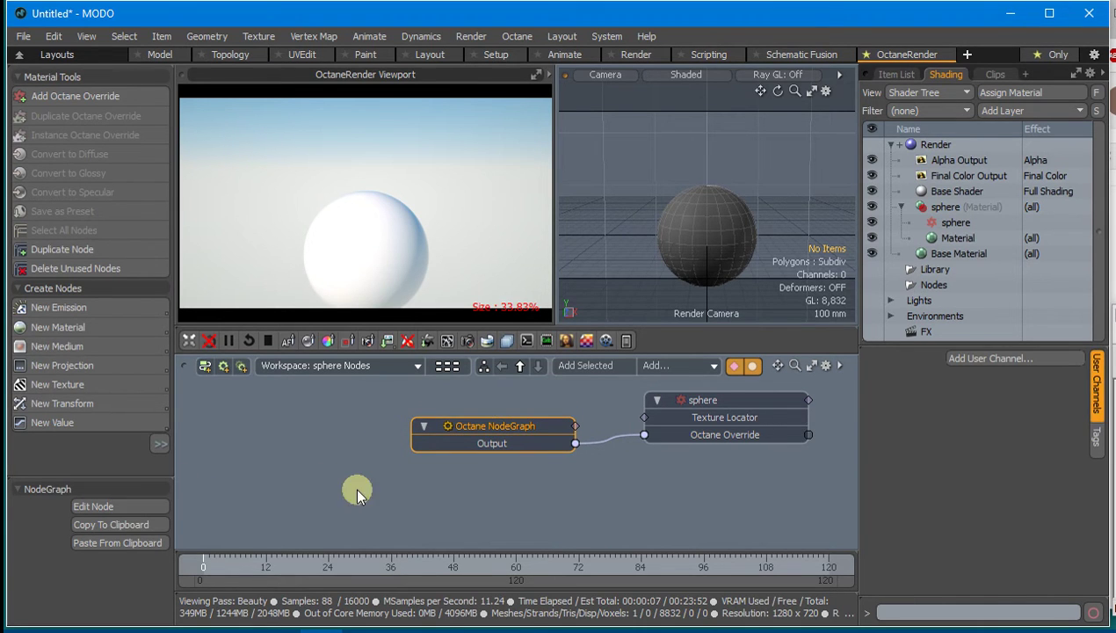
Open the NodeGraph's internal graph and select its Glossy material.
left_click(104, 505)
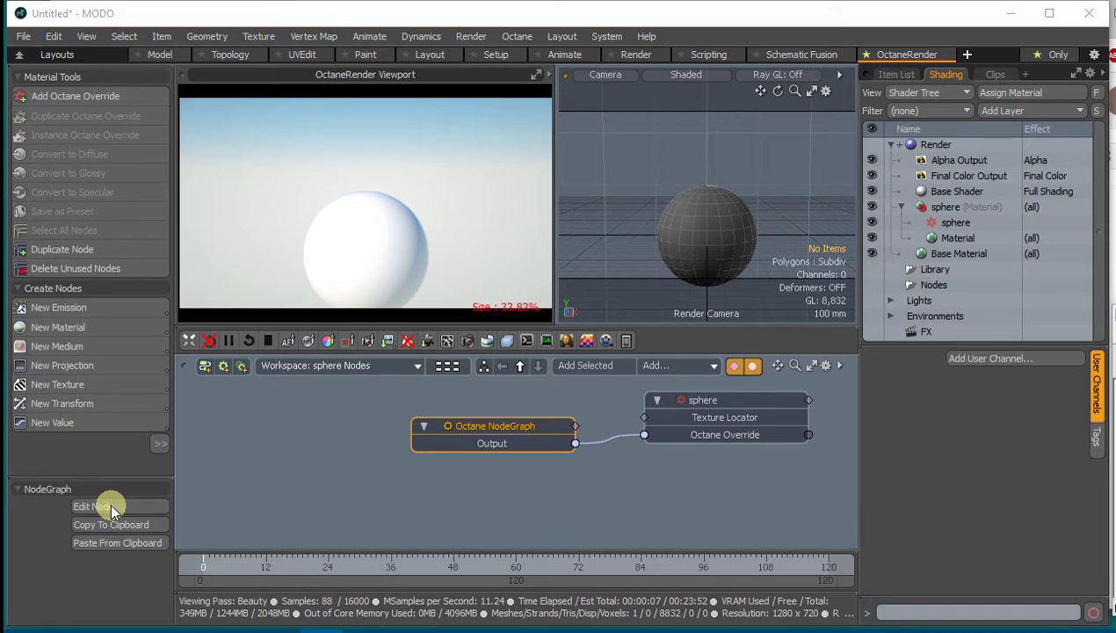
left_click(369, 261)
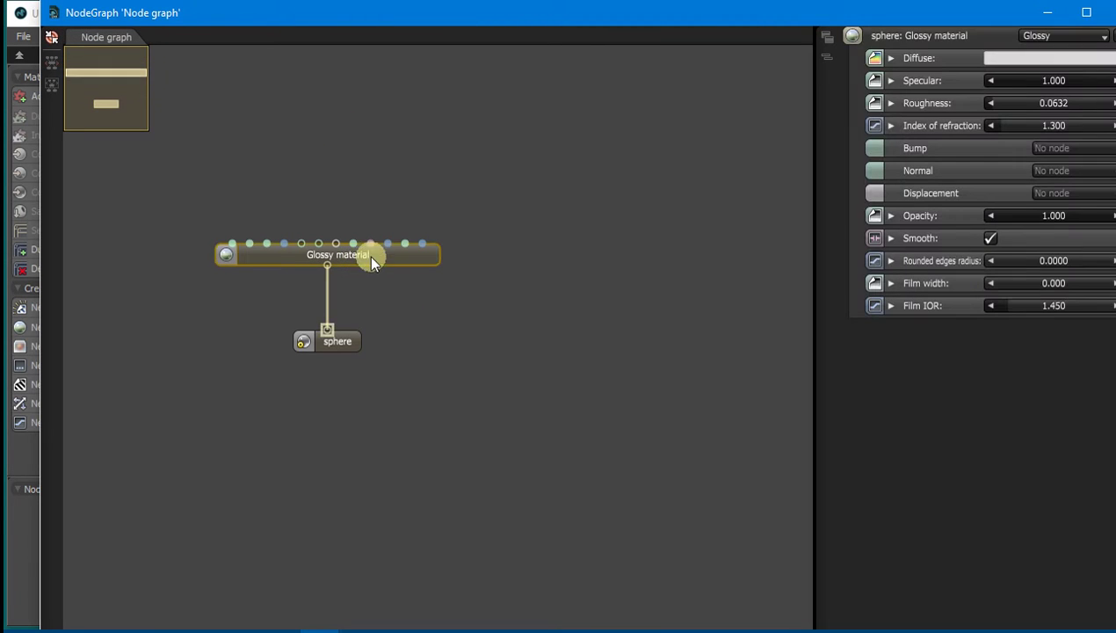
left_click_drag(478, 39, 523, 266)
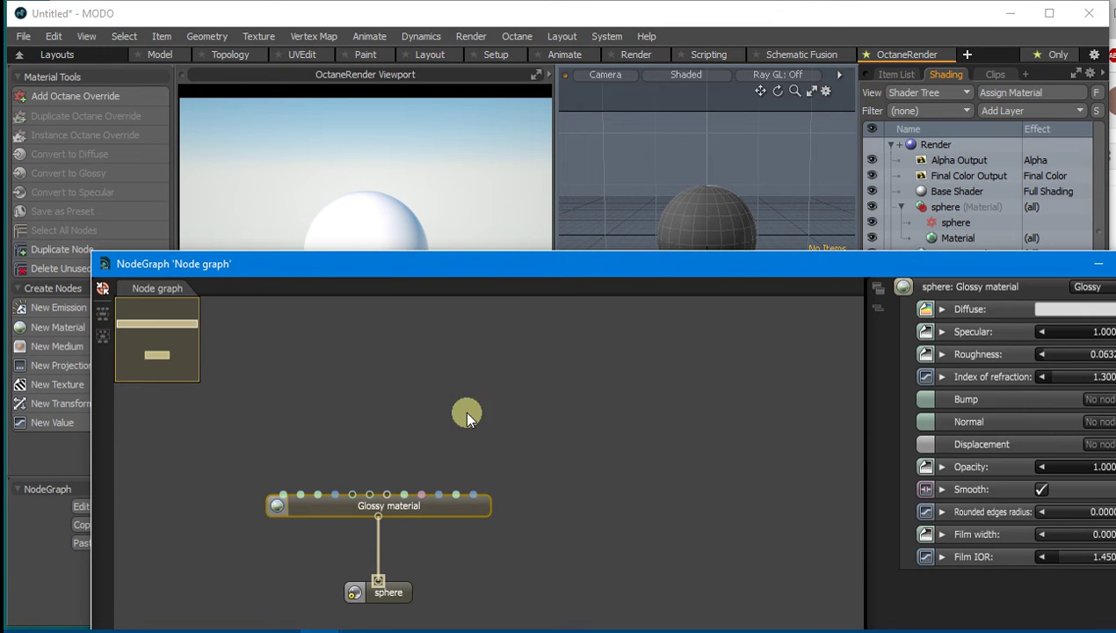
middle_click_drag(466, 413, 637, 360)
left_click_drag(634, 275, 559, 361)
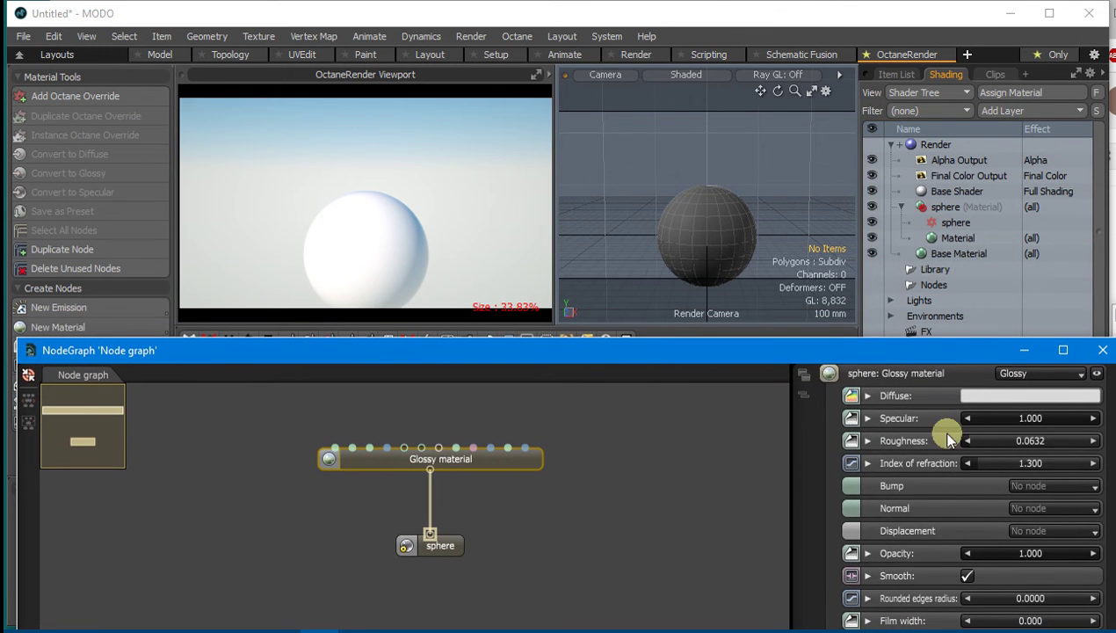
Set the Glossy Diffuse colour to red-pink and close the node graph editor.
left_click(979, 395)
left_click(886, 246)
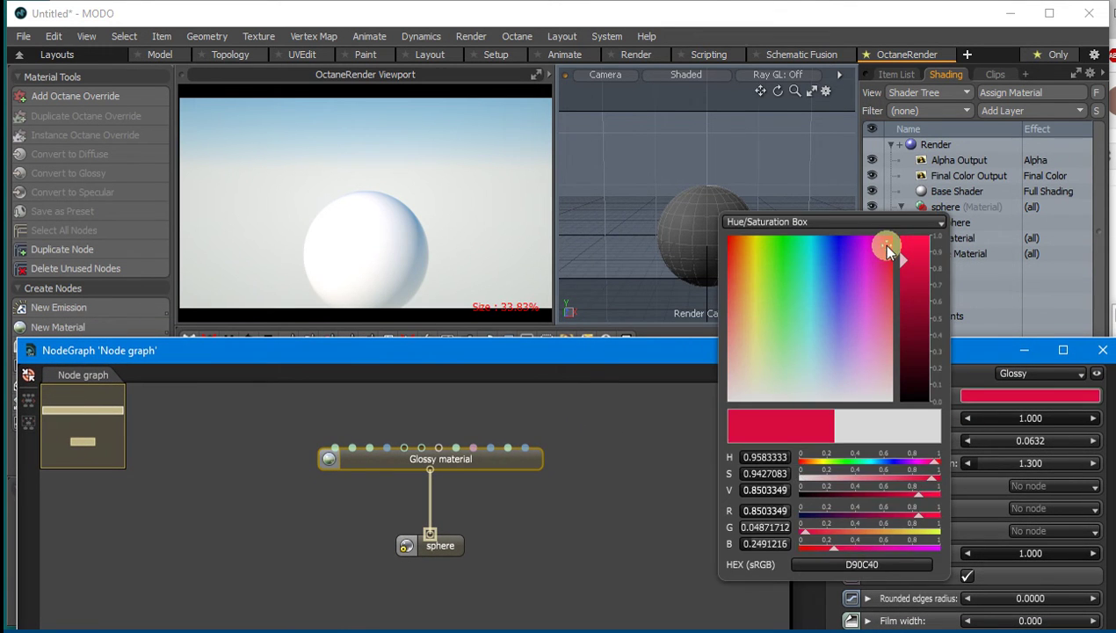
left_click(536, 348)
left_click_drag(536, 348, 544, 300)
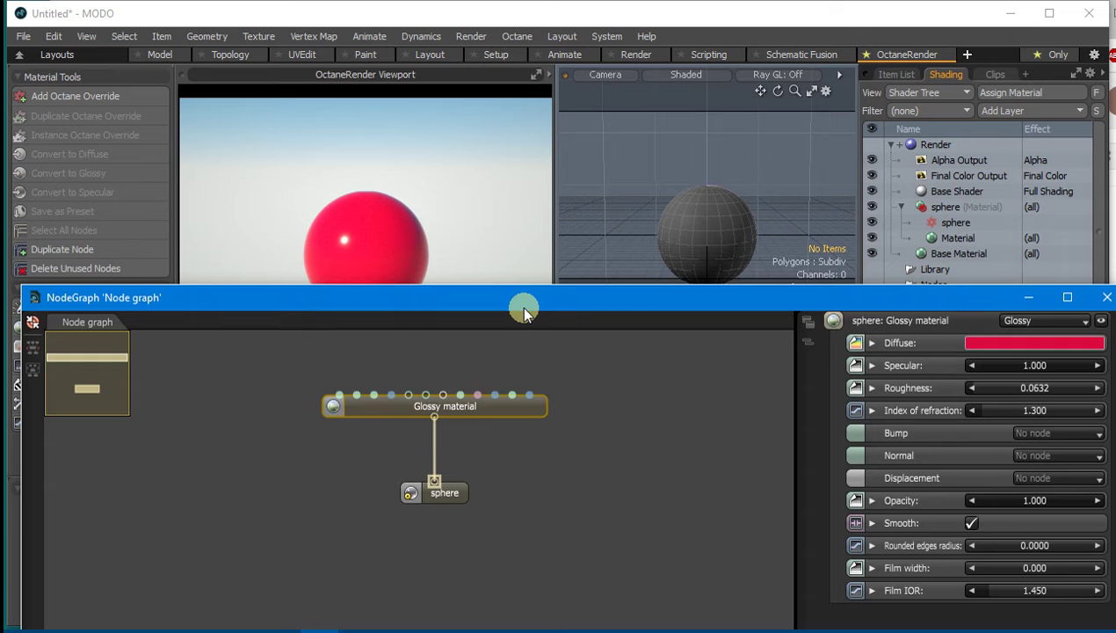
left_click_drag(523, 312, 504, 340)
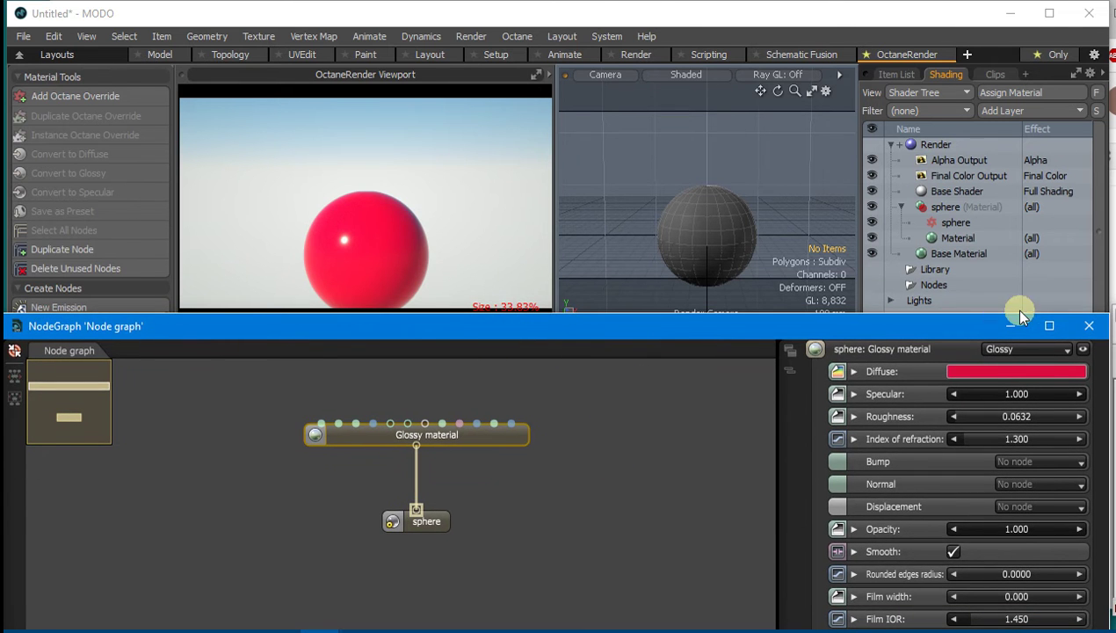
left_click(1089, 325)
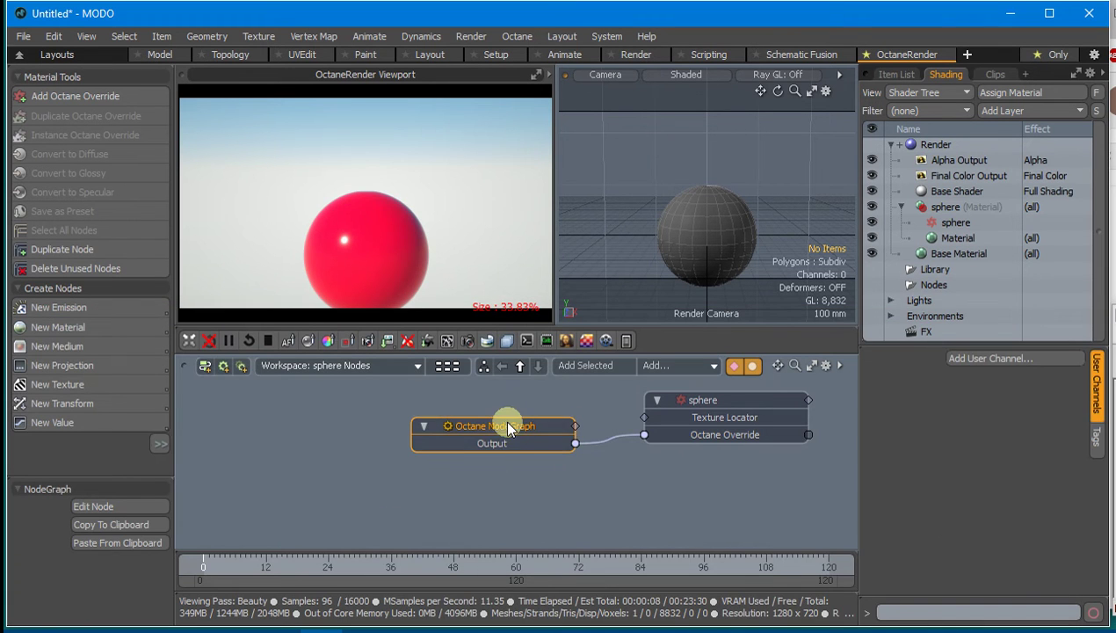
mouse_move(506, 427)
left_mouse_down()
mouse_move(495, 437)
mouse_move(515, 437)
left_mouse_up()
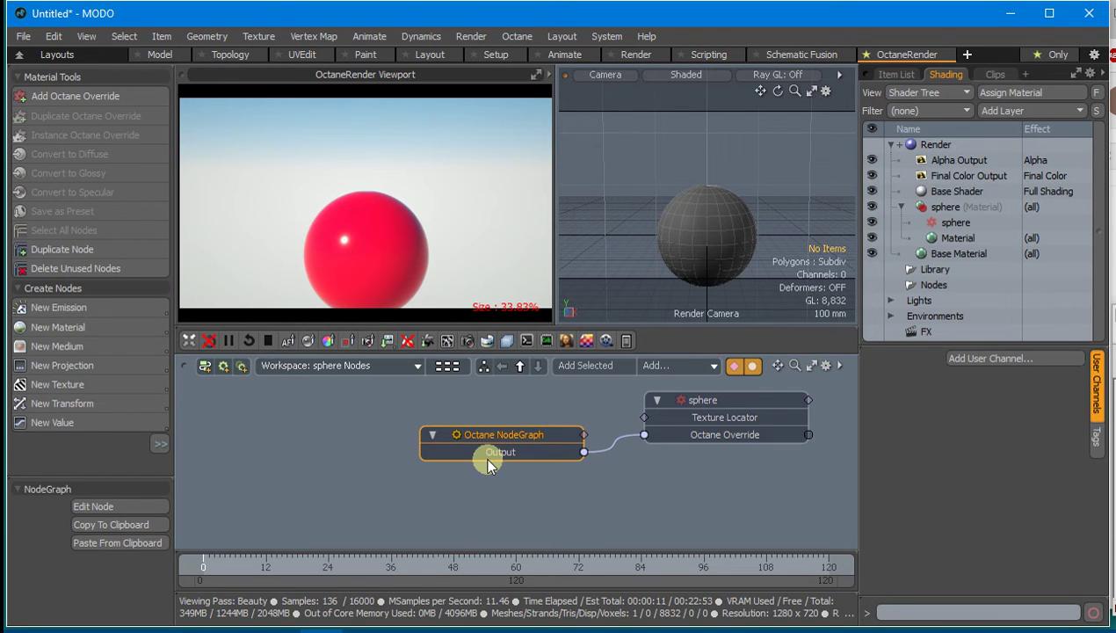
Copy the Octane NodeGraph, paste it into Octane Standalone, and open it for inspection.
left_click(117, 522)
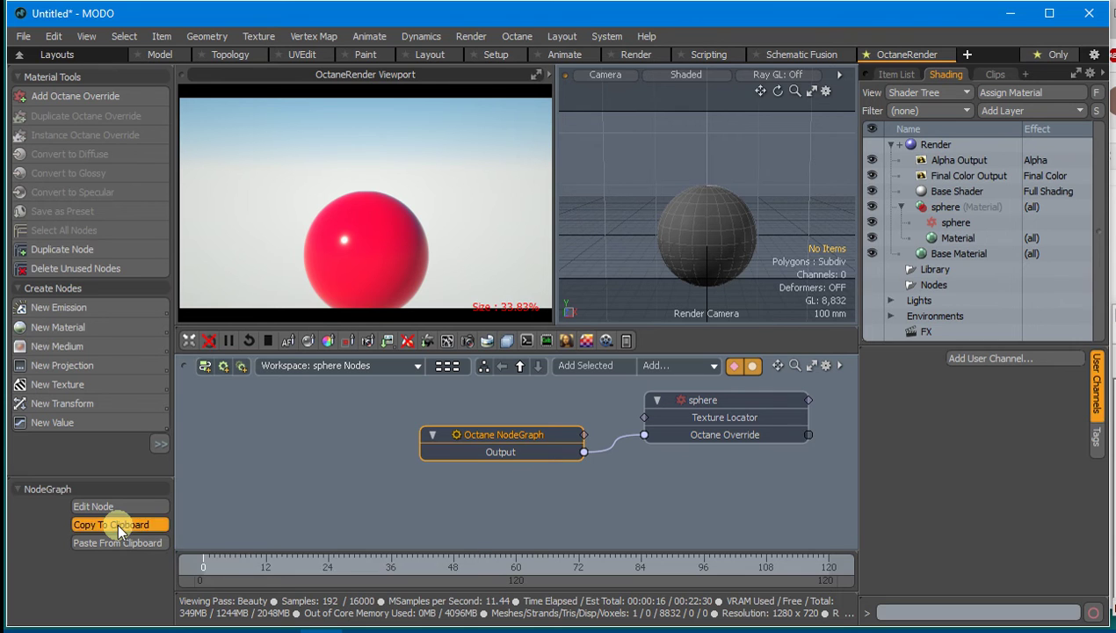
key("alt+Tab")
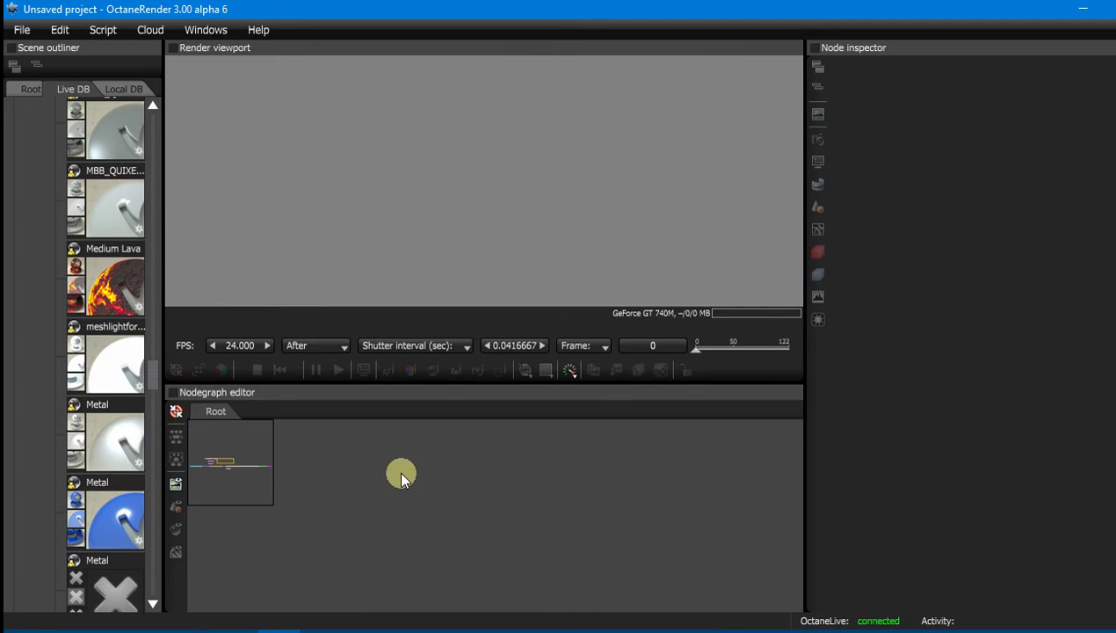
right_click(453, 478)
left_click(492, 467)
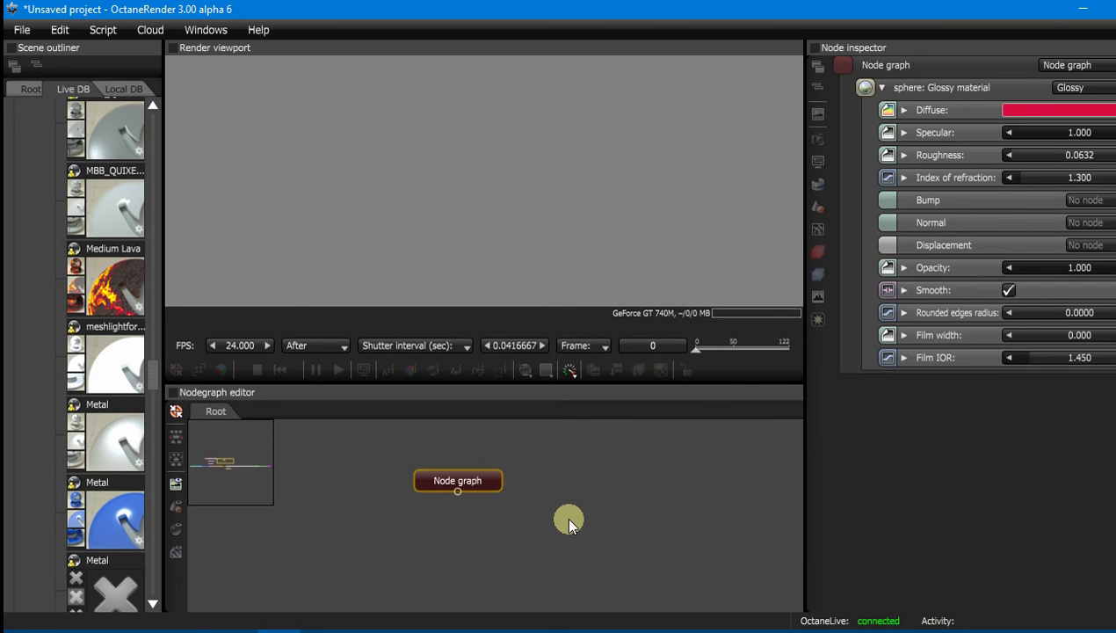
double_click(481, 482)
middle_click_drag(445, 506, 568, 531)
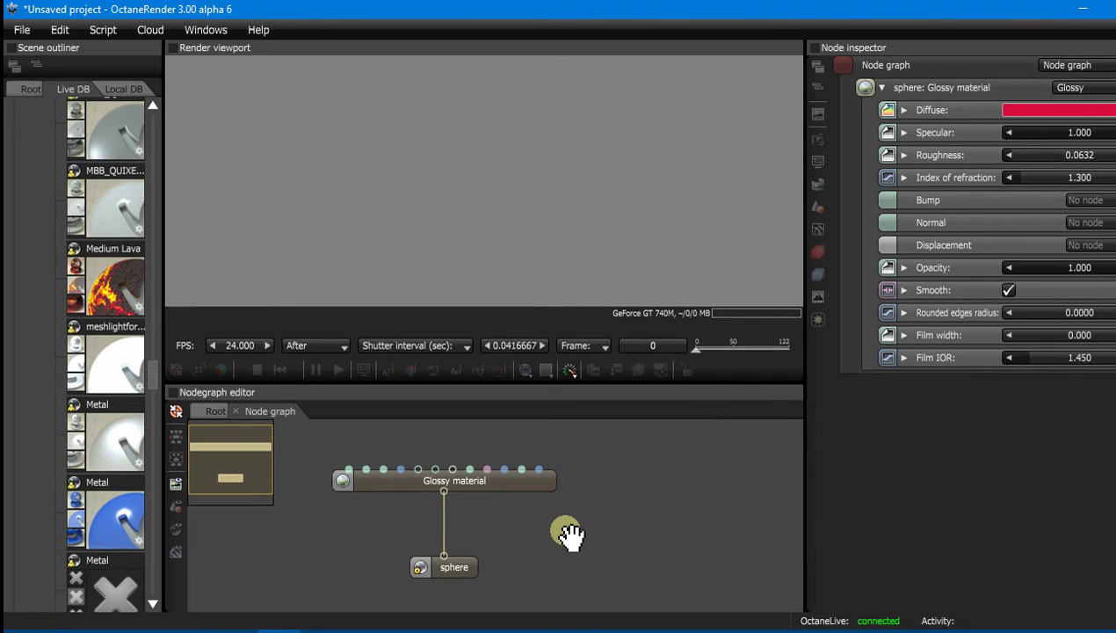
key("alt+Tab")
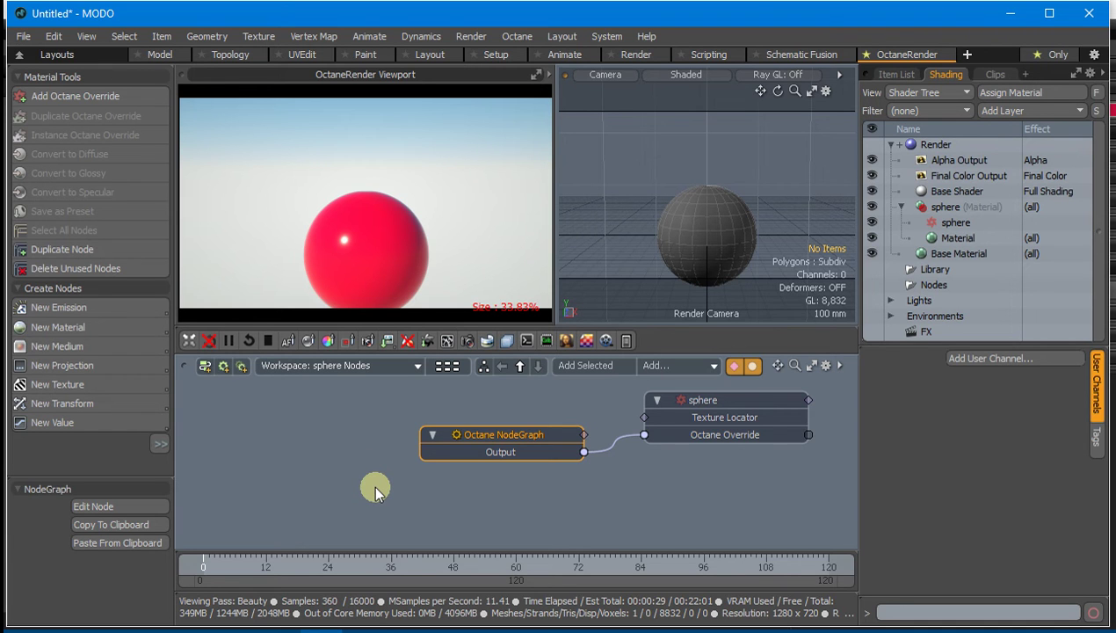
Open the NodeGraph for editing and arrange the sphere output and Glossy material nodes.
left_click(107, 503)
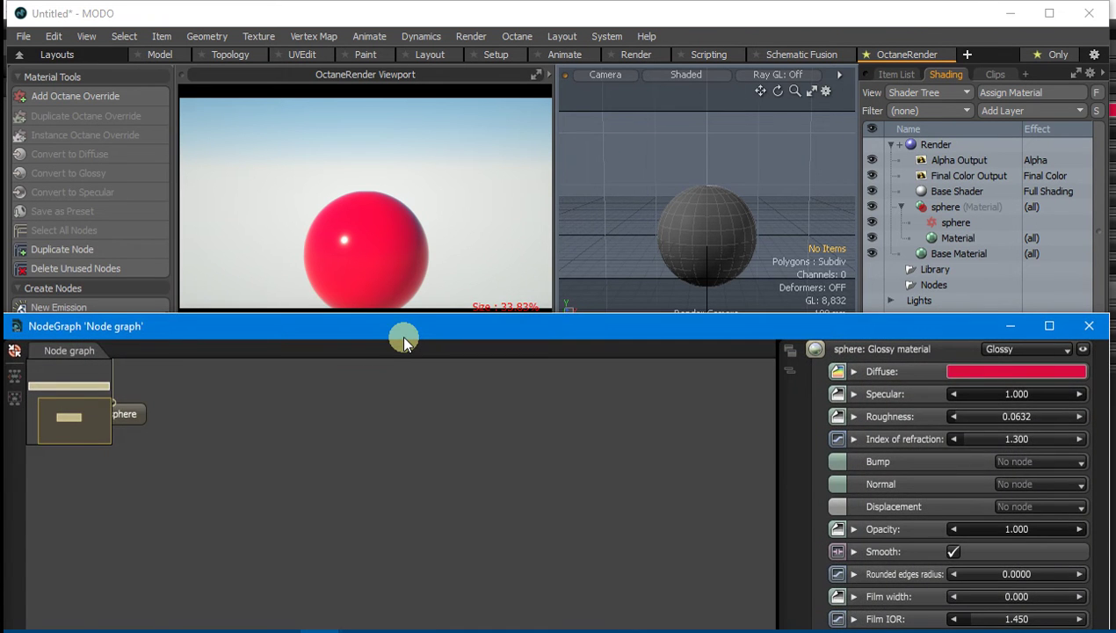
left_click_drag(404, 341, 462, 261)
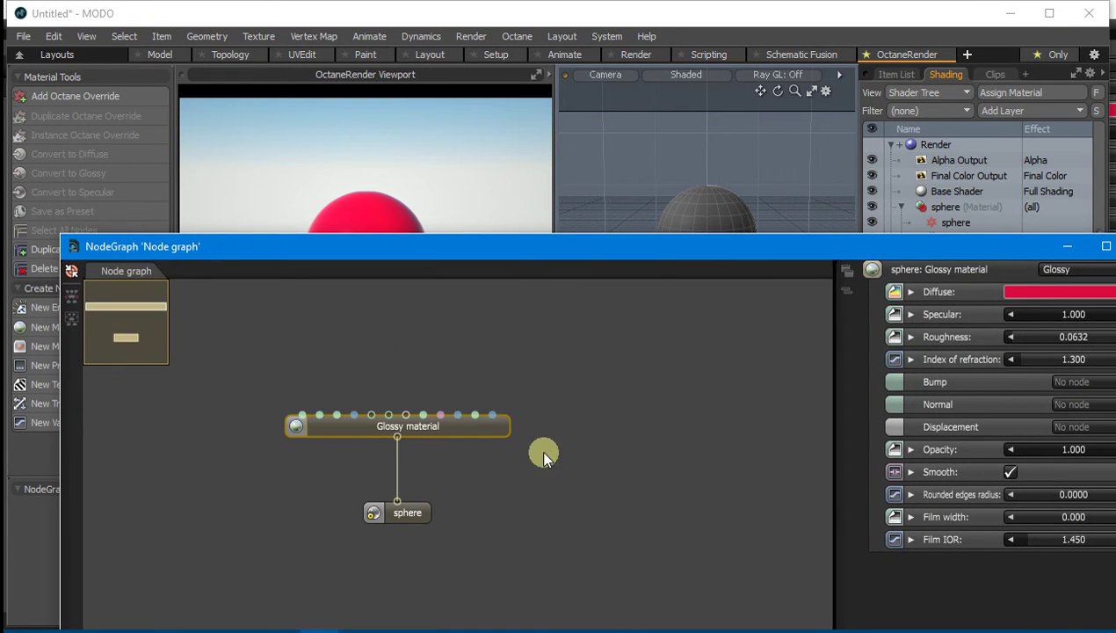
left_click_drag(416, 512, 429, 531)
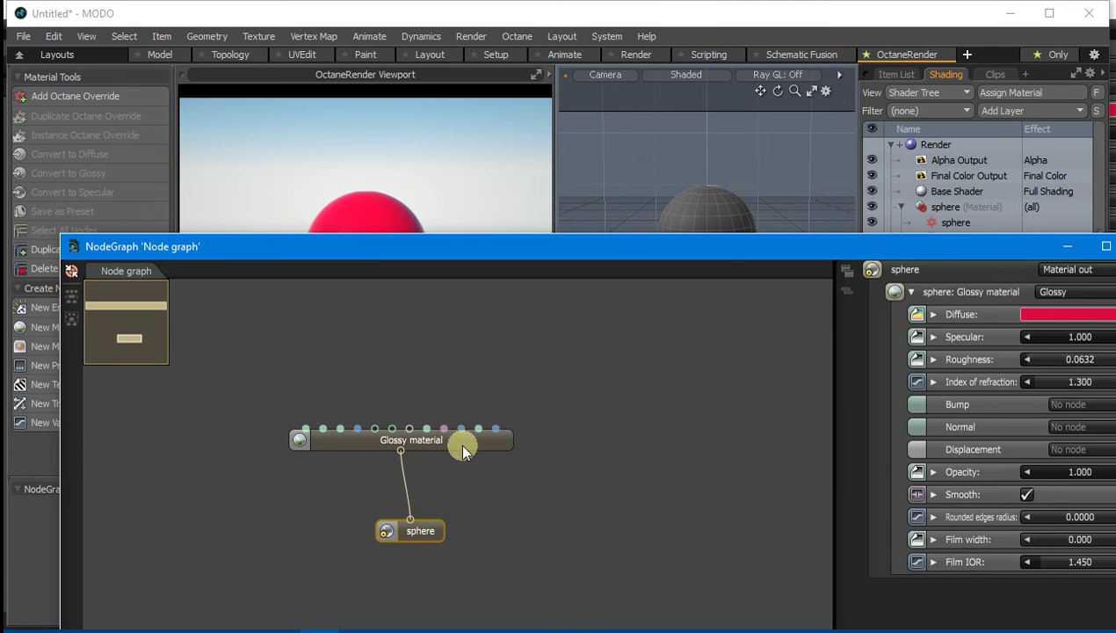
left_click_drag(461, 440, 466, 468)
left_click(549, 459)
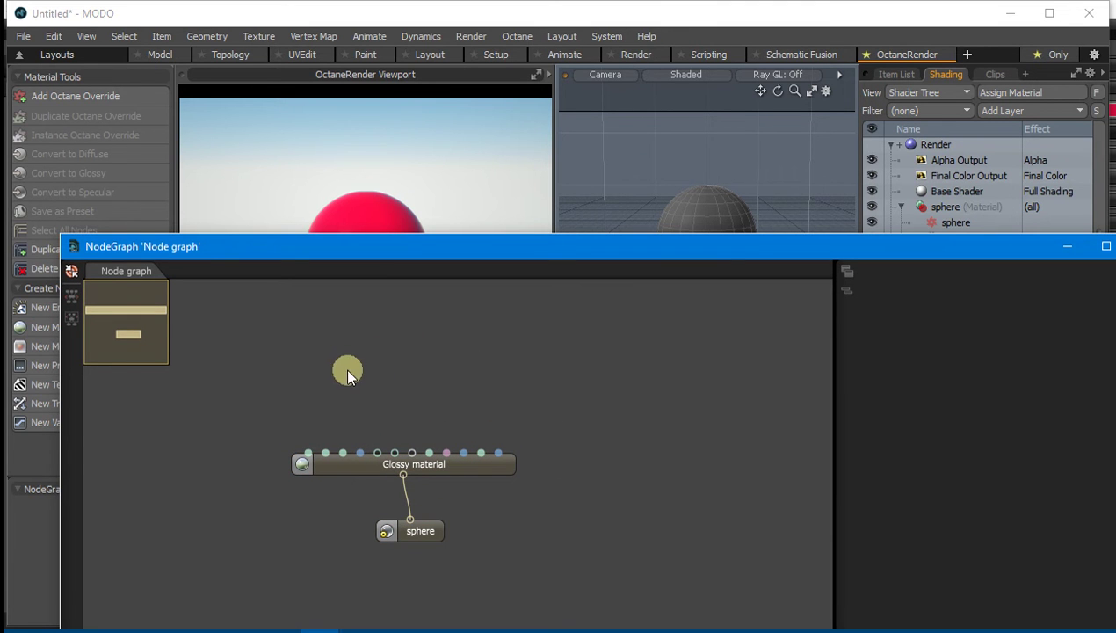
left_click_drag(354, 464, 360, 463)
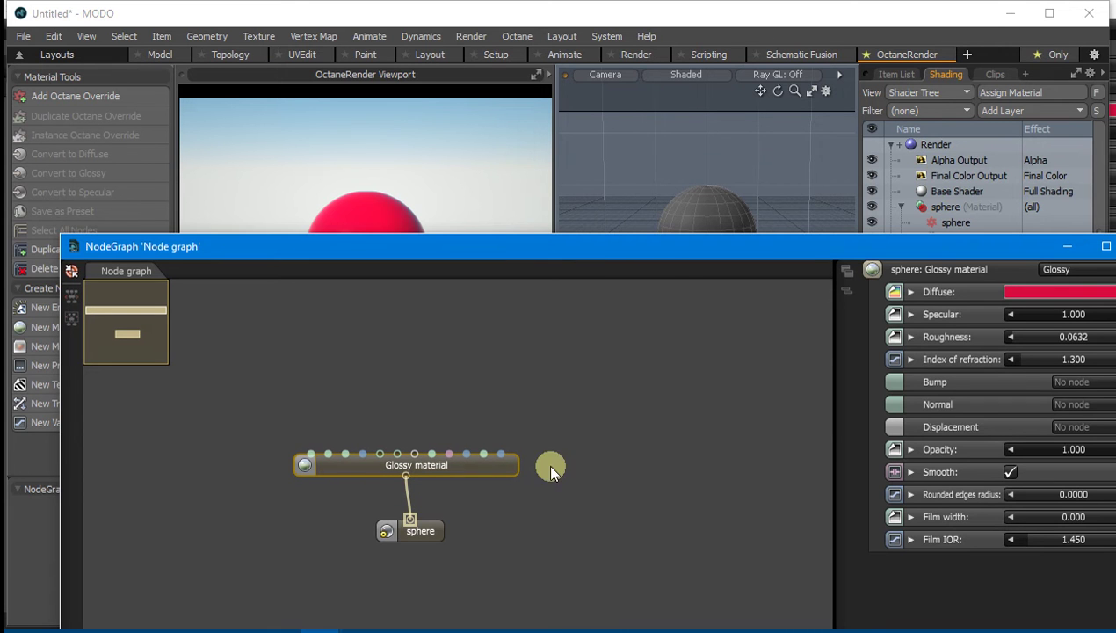
Add a Checks texture to the Glossy Diffuse input and scale it to 0.178.
right_click(588, 471)
mouse_move(612, 360)
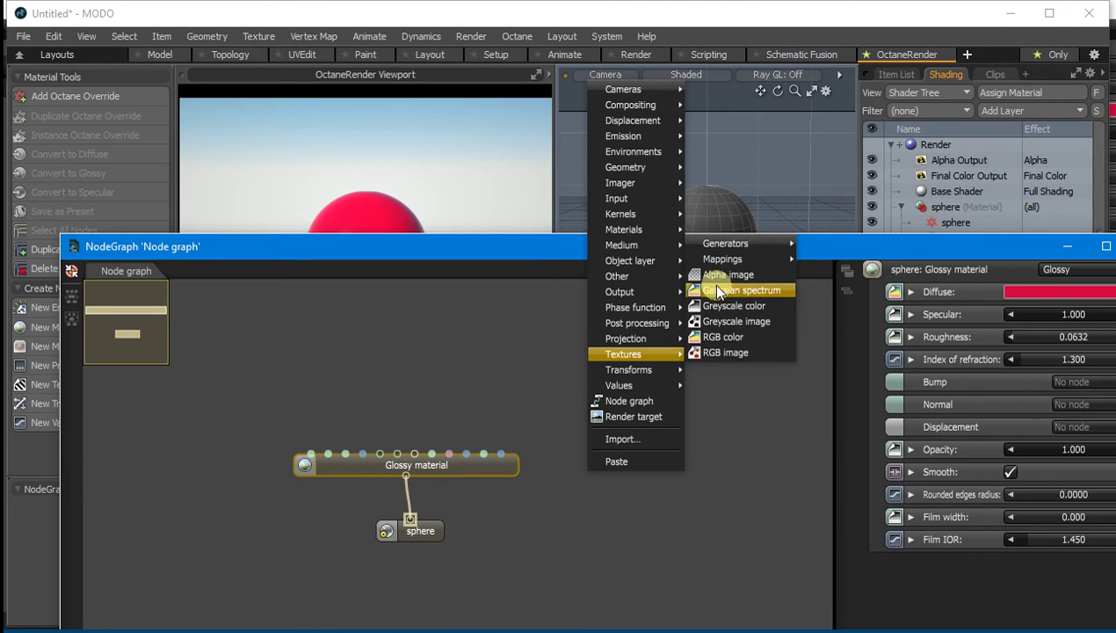
mouse_move(716, 240)
left_click(822, 244)
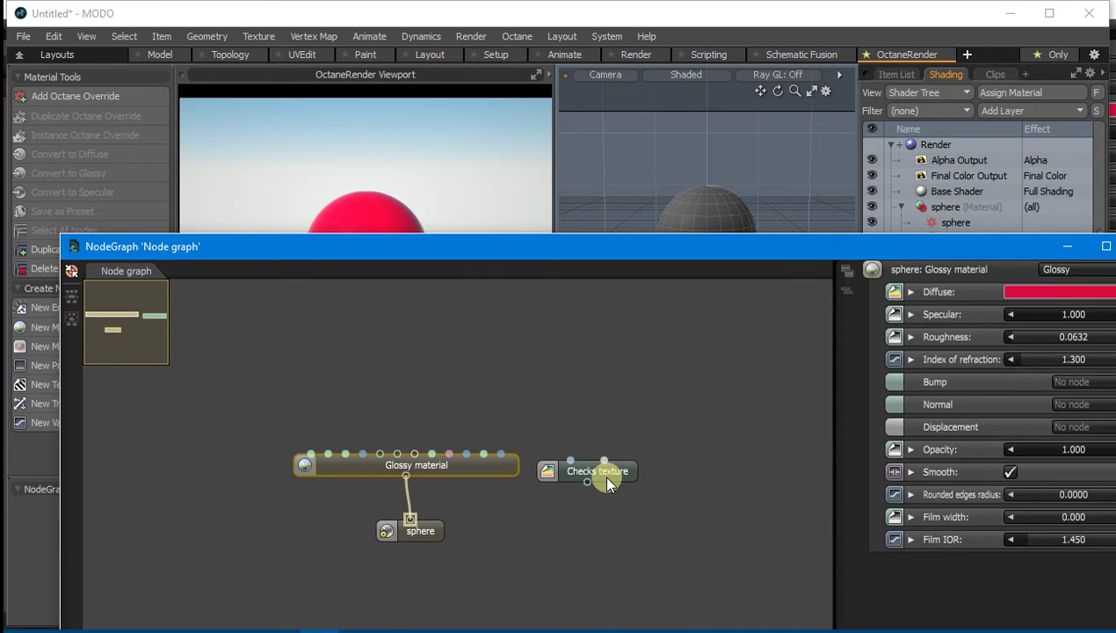
left_click_drag(602, 473, 308, 454)
left_click_drag(479, 253, 485, 330)
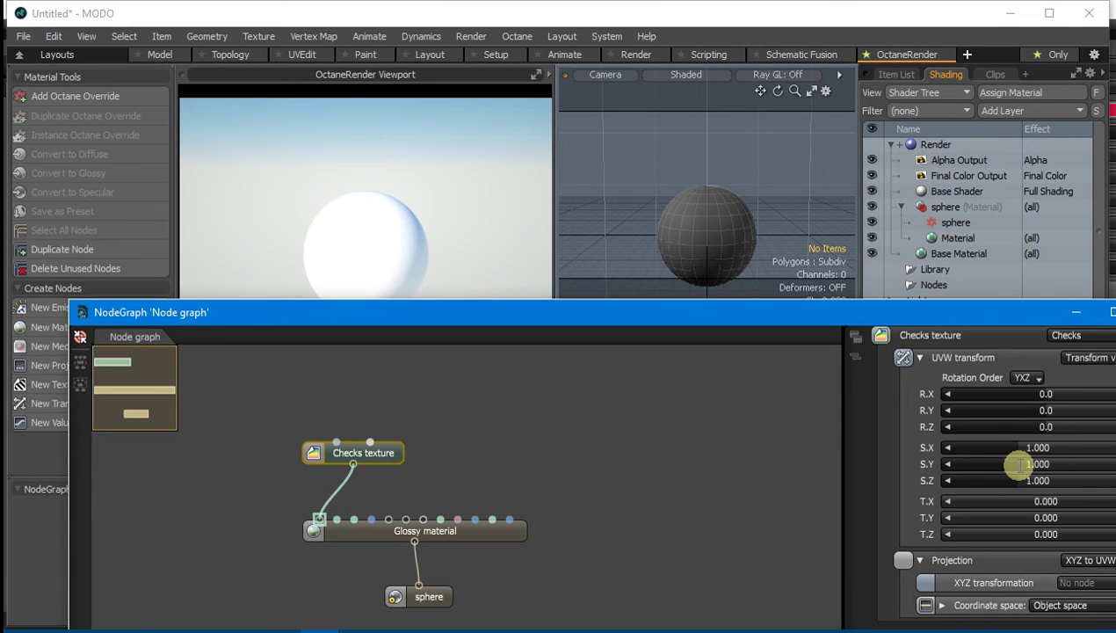
left_click_drag(1017, 466, 988, 463)
Review the Glossy material and Checks texture settings, ending with Checks selected.
left_click(434, 556)
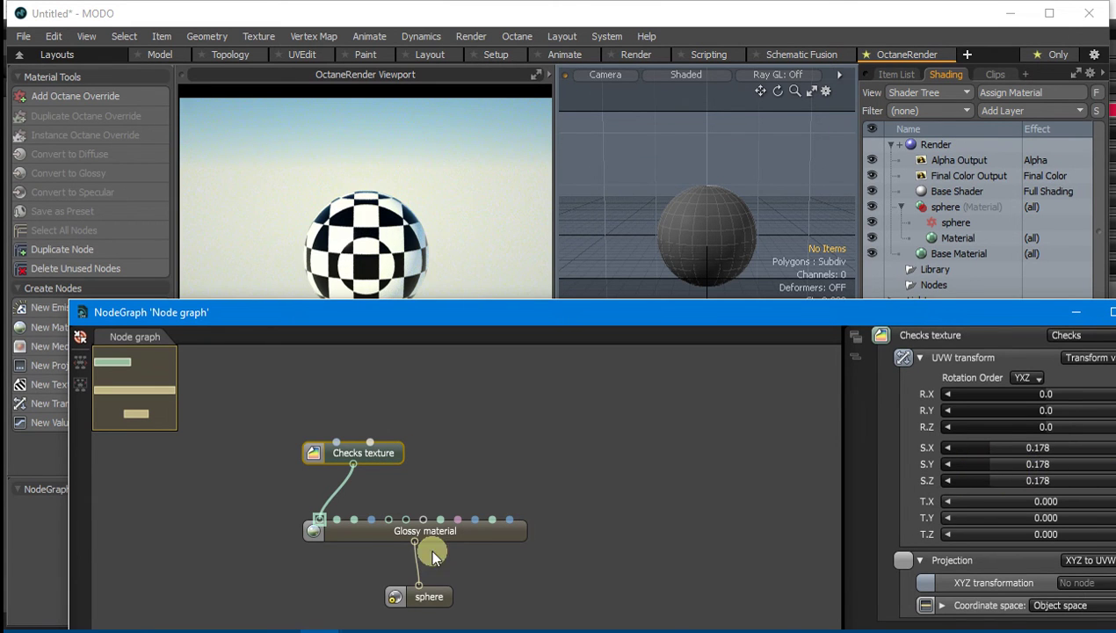
left_click_drag(472, 544, 485, 537)
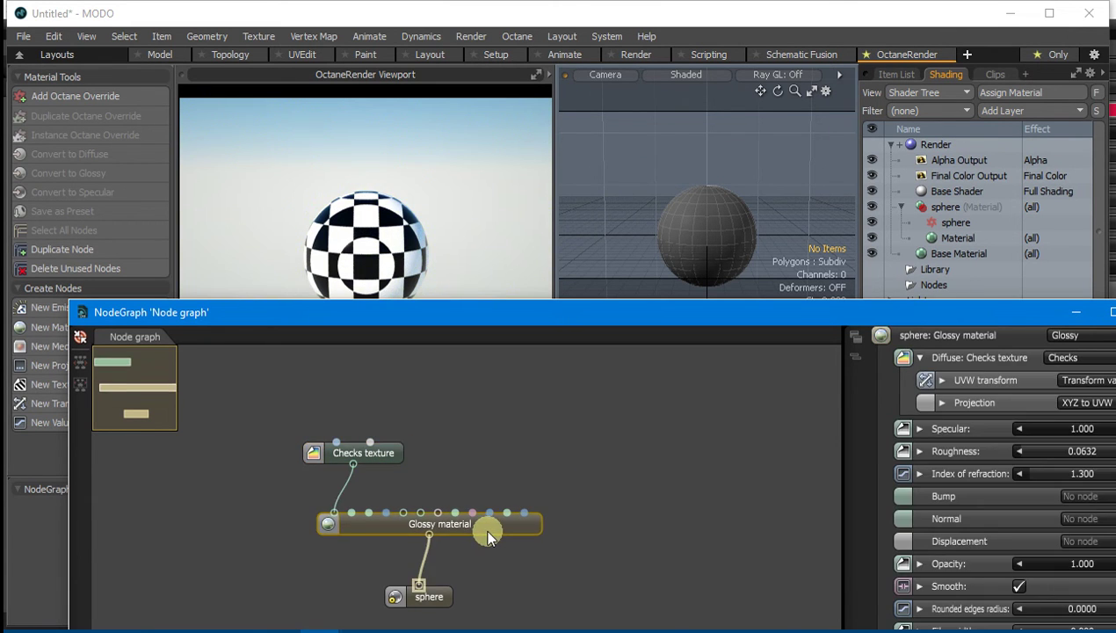
left_click(378, 463)
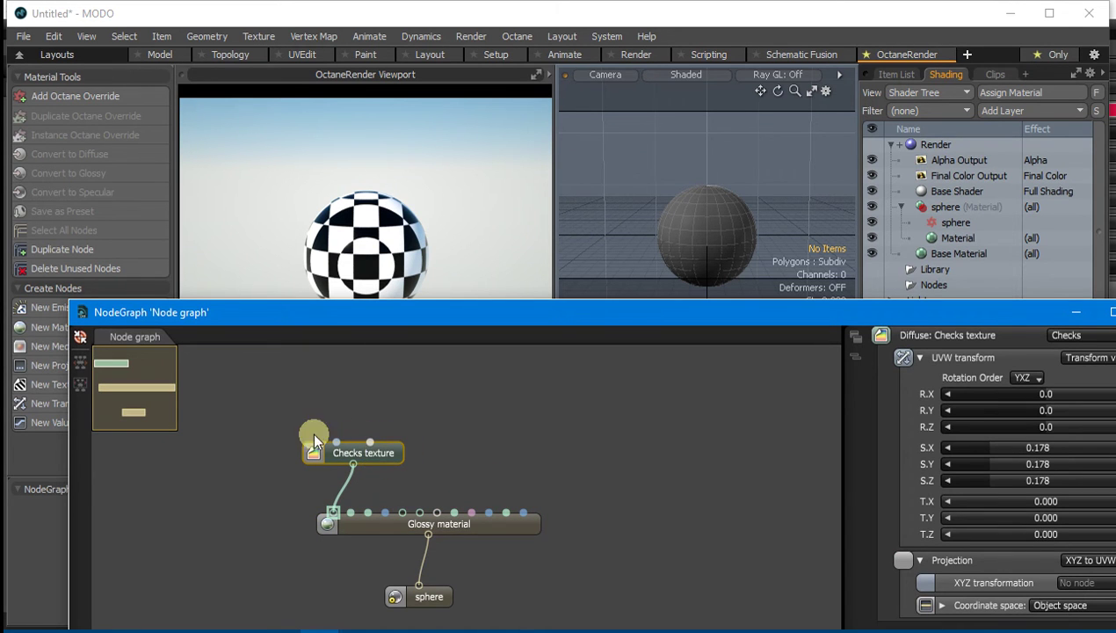
mouse_move(391, 314)
left_mouse_down()
mouse_move(384, 280)
mouse_move(378, 313)
left_mouse_up()
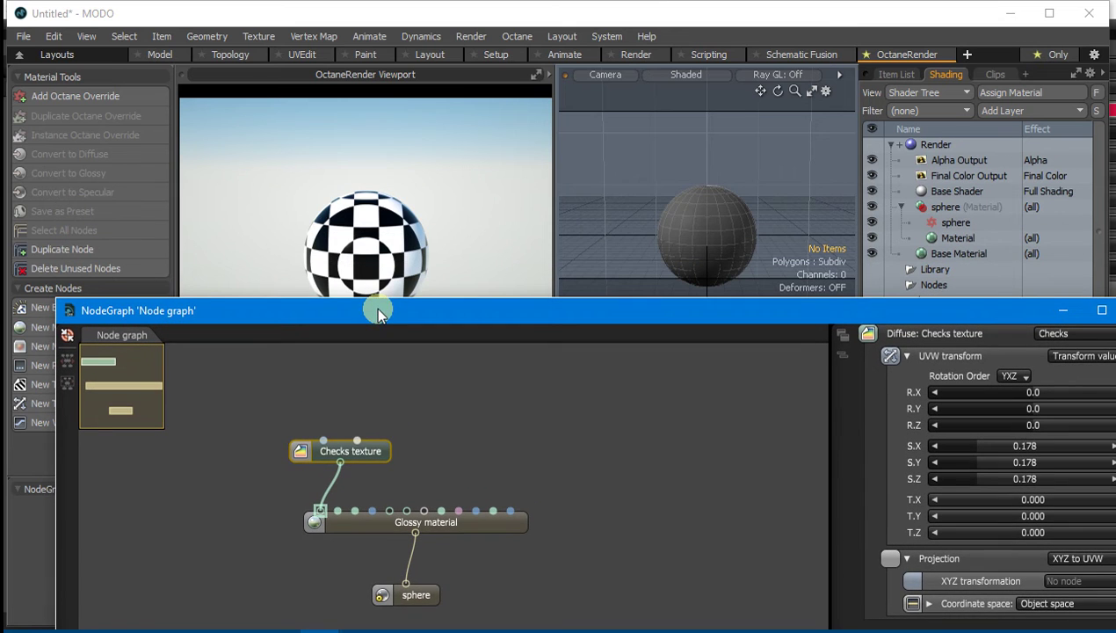
left_click(355, 522)
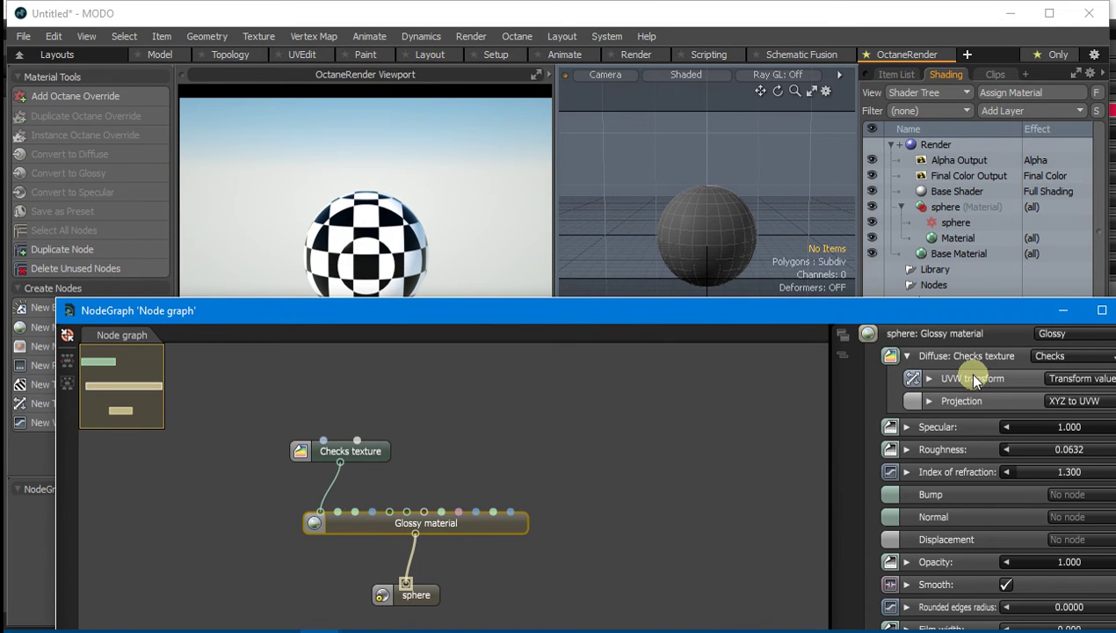
left_click_drag(471, 522, 462, 525)
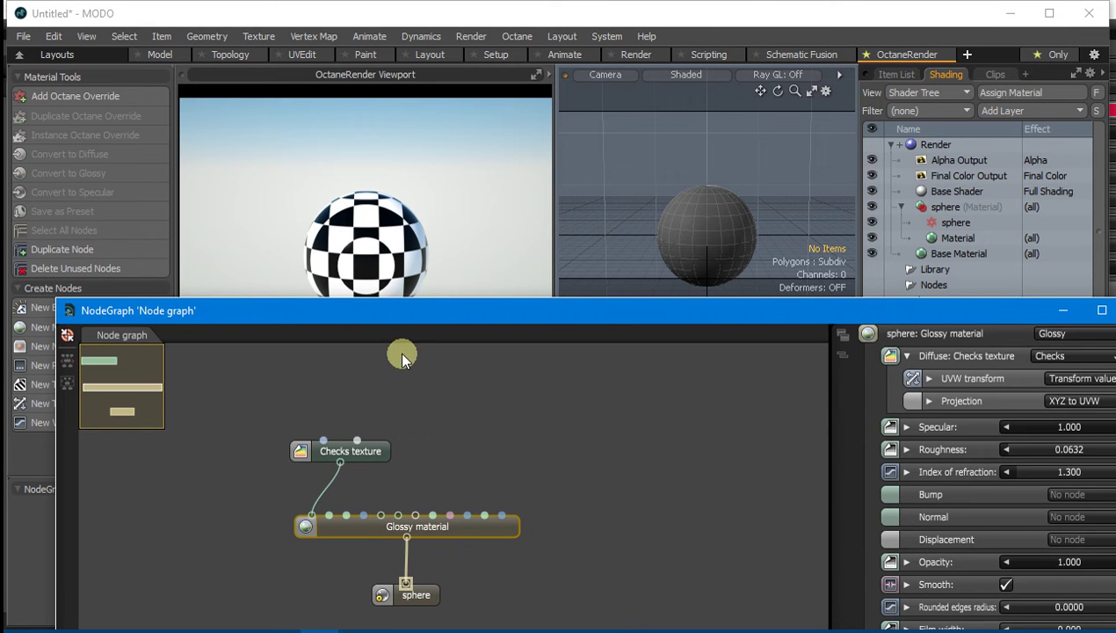
left_click(370, 456)
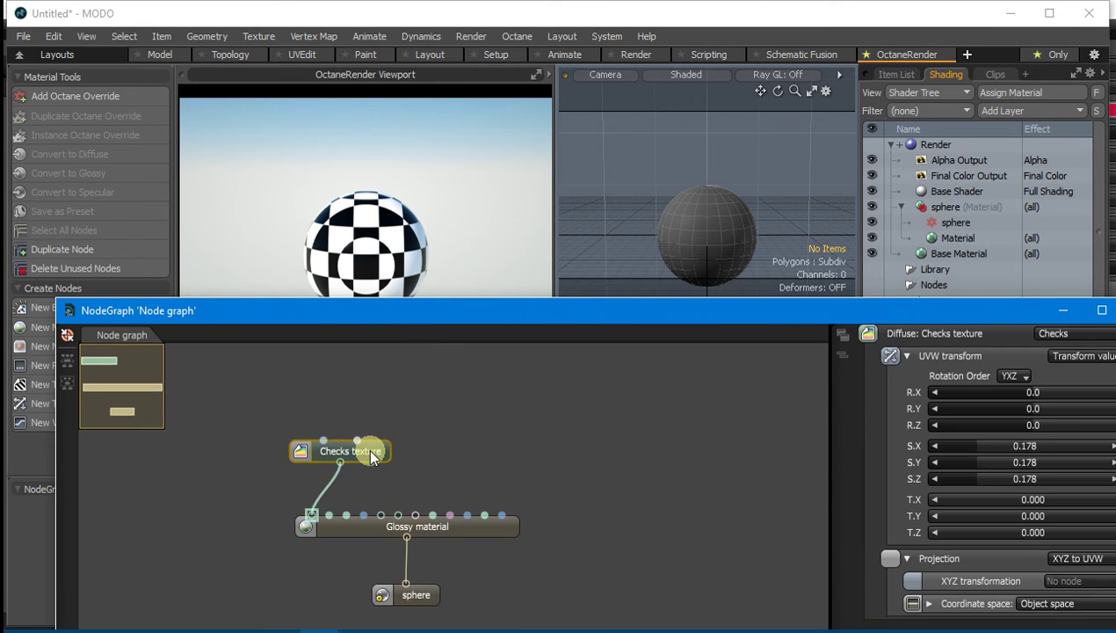
Delete the Checks texture and wire a new Texture in node into the Glossy Diffuse.
key("Delete")
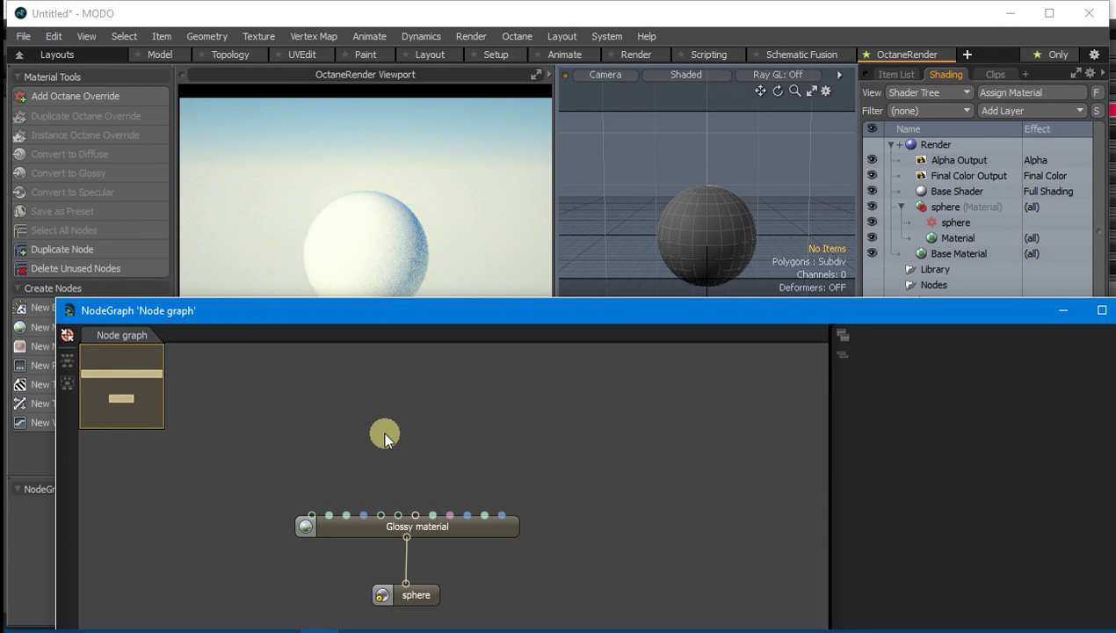
right_click(384, 433)
mouse_move(423, 331)
mouse_move(444, 239)
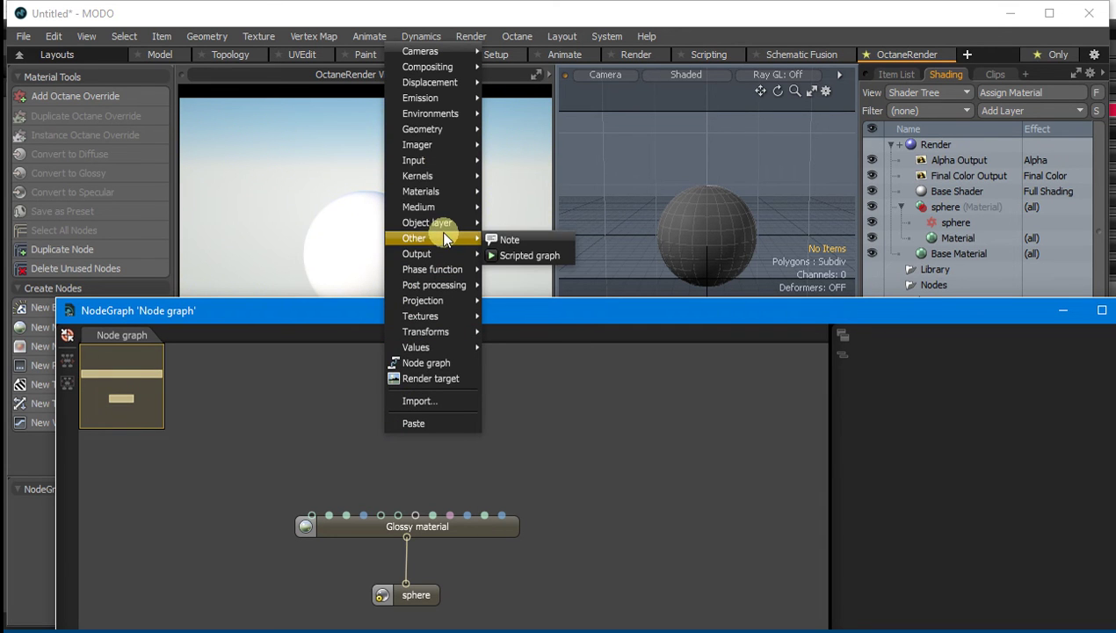
mouse_move(445, 162)
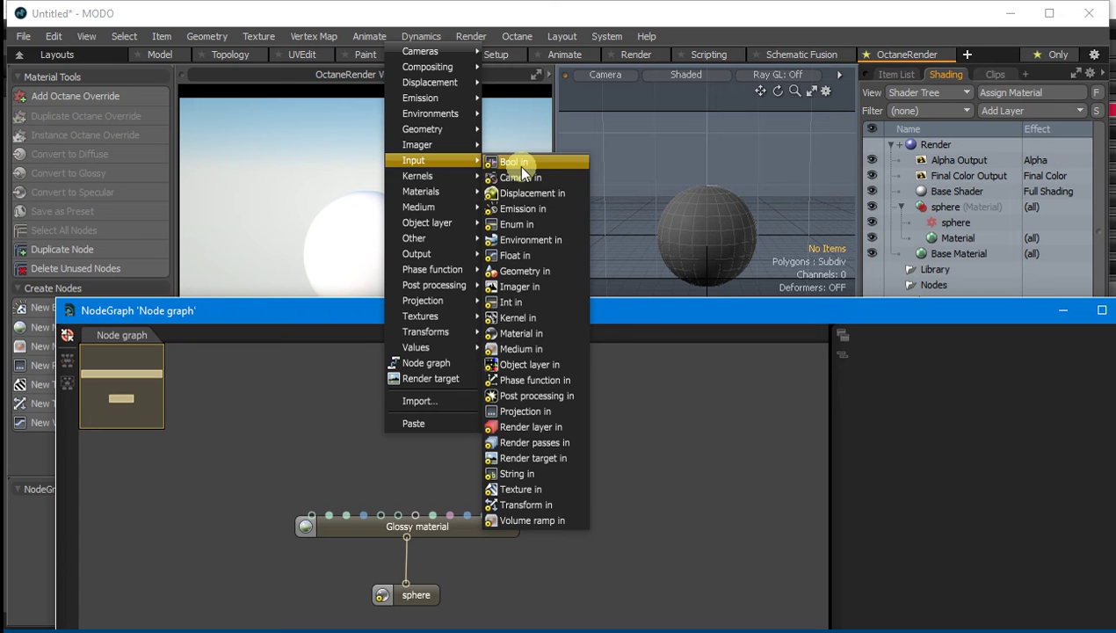
left_click(520, 490)
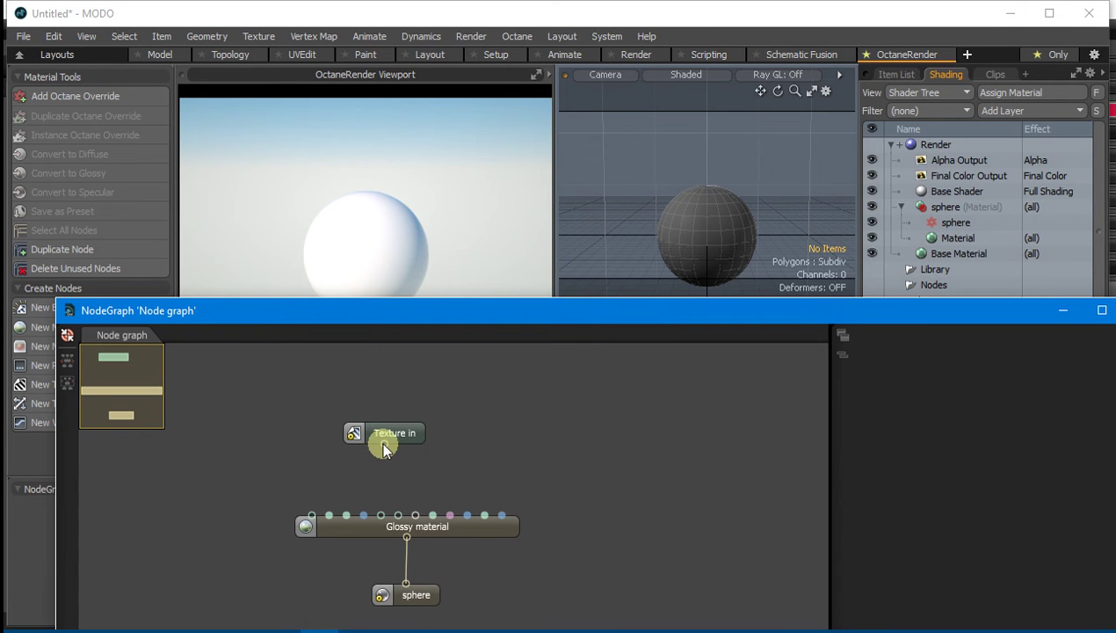
left_click_drag(382, 448, 310, 524)
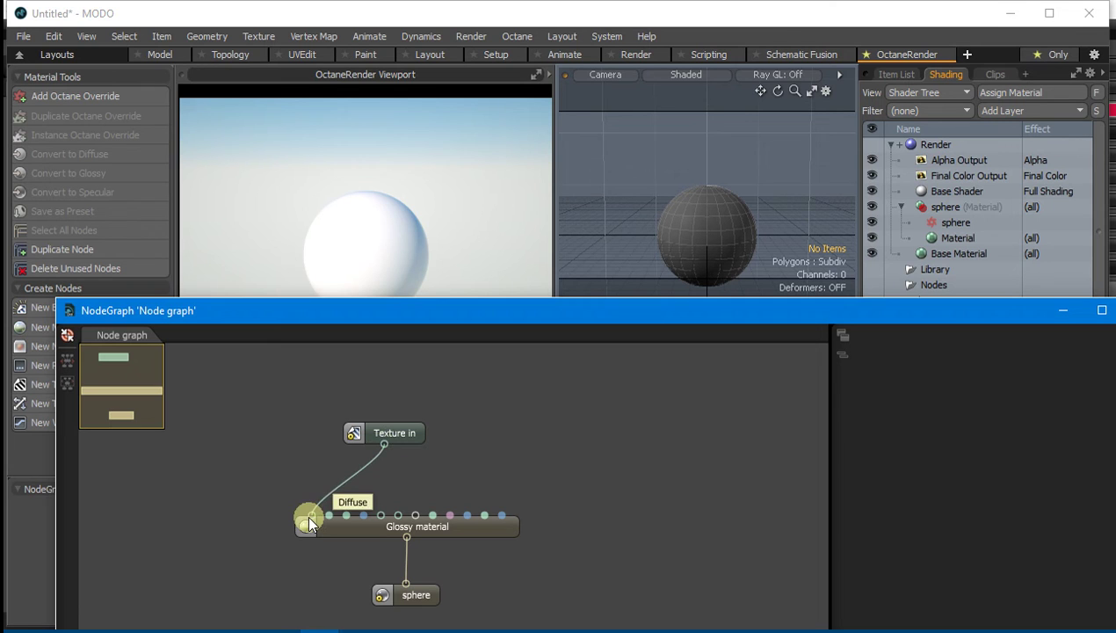
left_click_drag(400, 431, 379, 440)
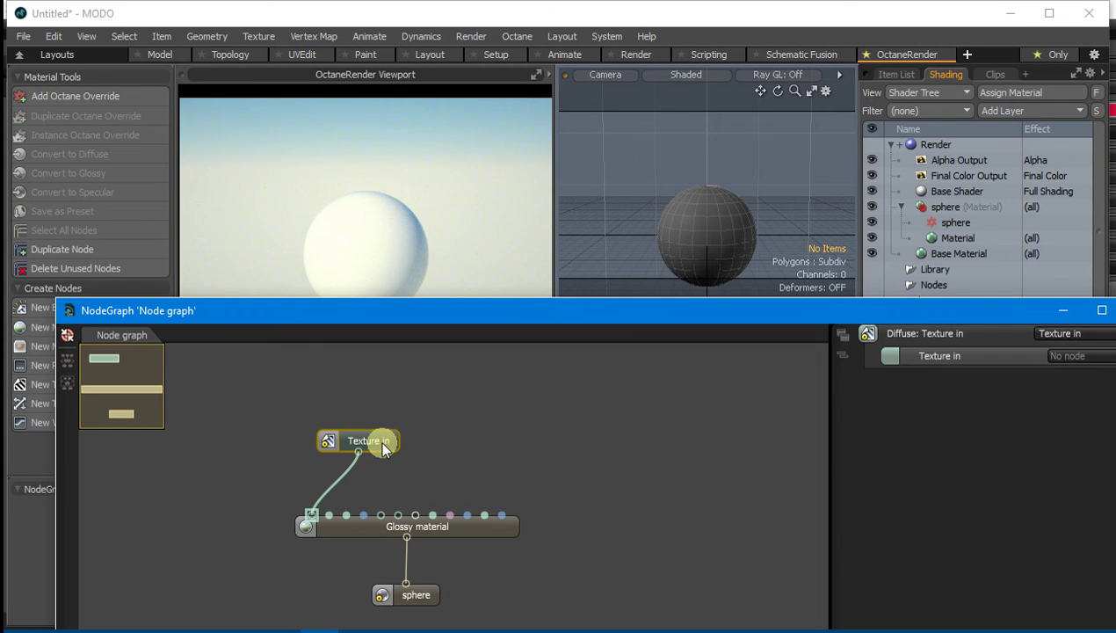
Rename the Texture in node to 'diffuse'.
double_click(975, 333)
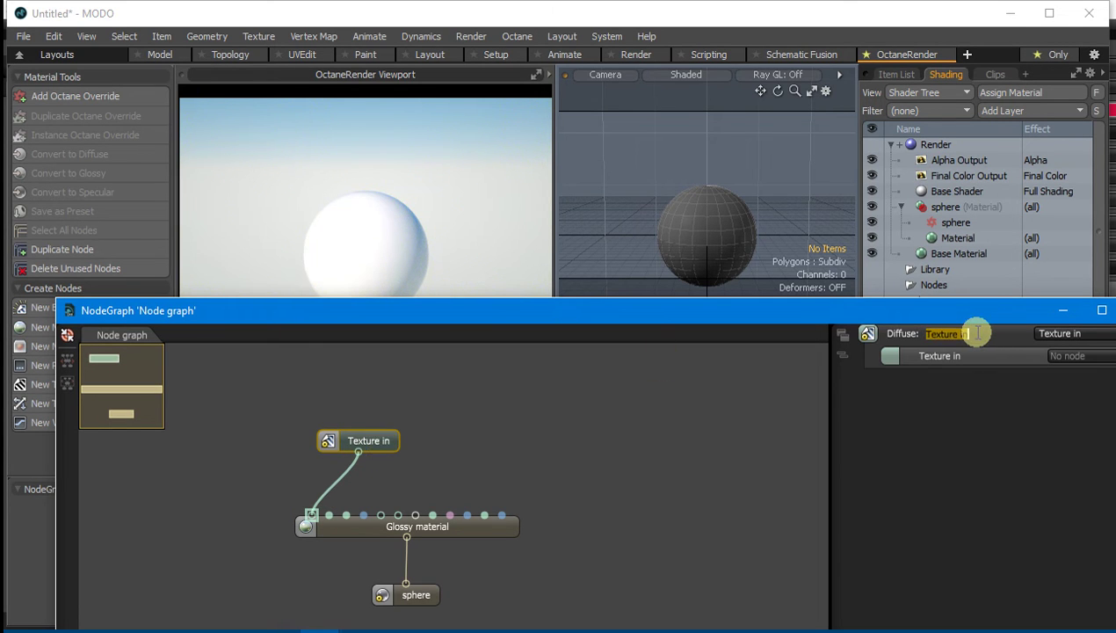
type("diffuse")
key("Return")
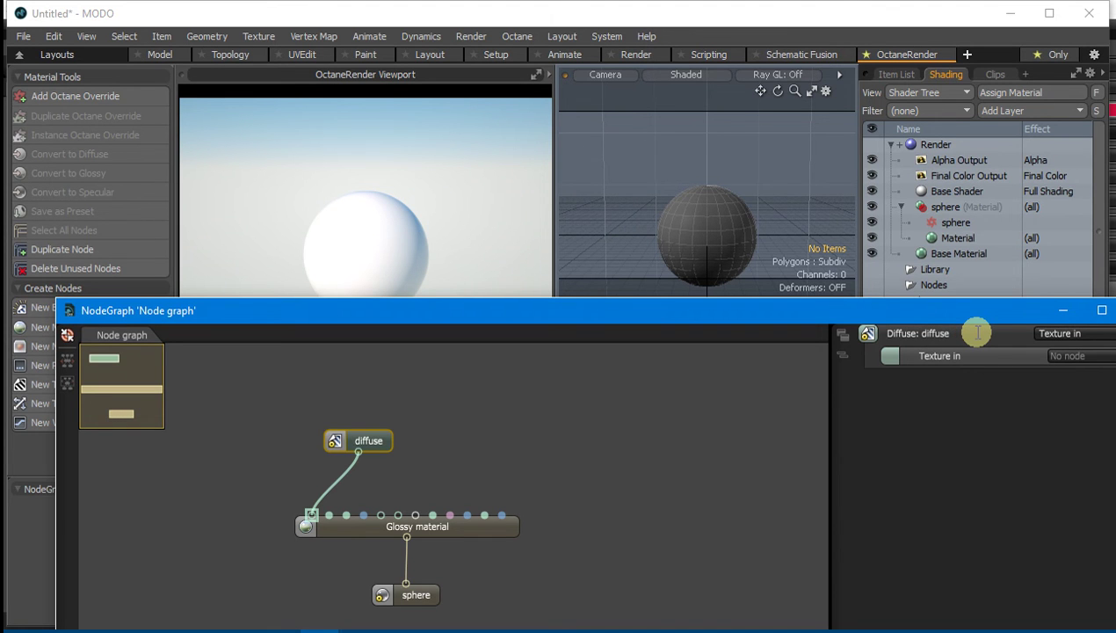
Close the node editor and check the NodeGraph's new diffuse input.
left_click(1112, 309)
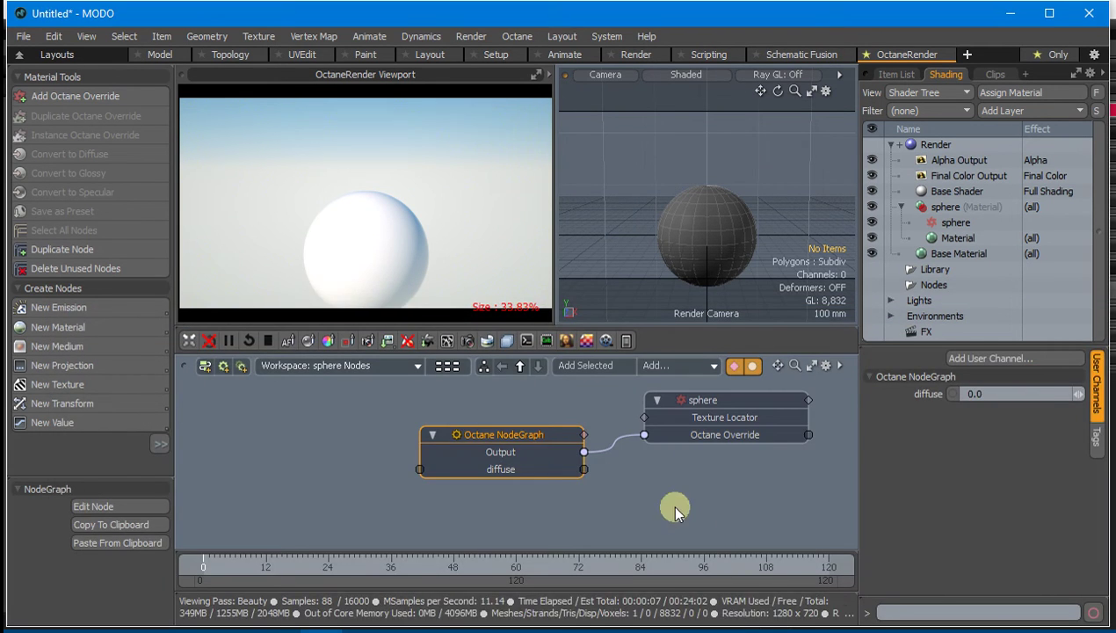
mouse_move(519, 427)
left_mouse_down()
mouse_move(498, 431)
mouse_move(517, 418)
mouse_move(513, 431)
left_mouse_up()
left_click(503, 463)
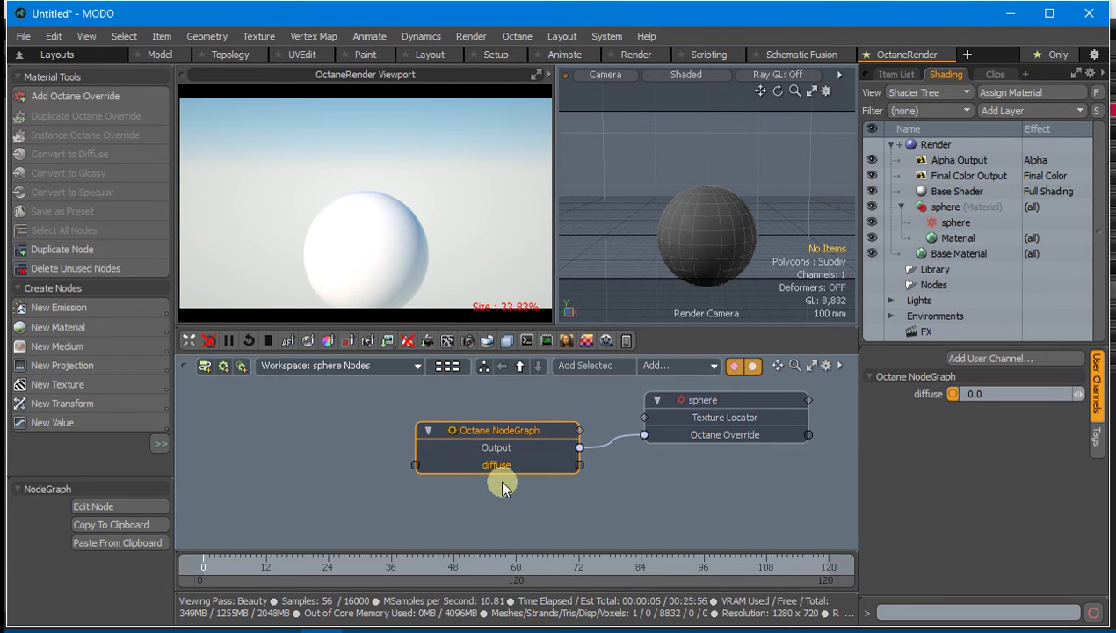
left_click_drag(488, 424, 489, 433)
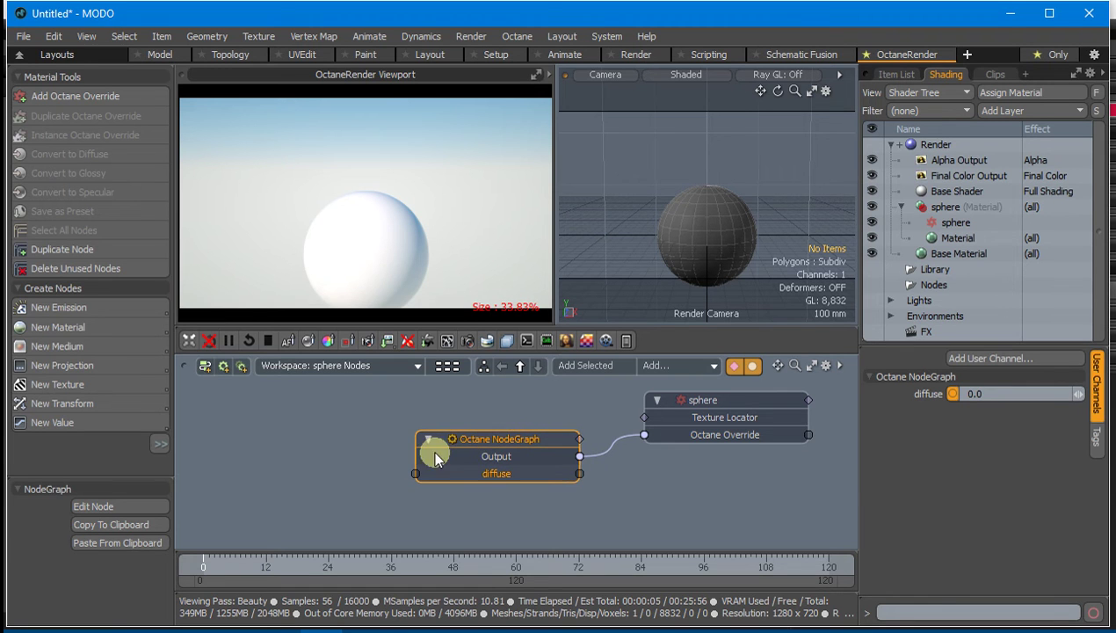
left_click(445, 495)
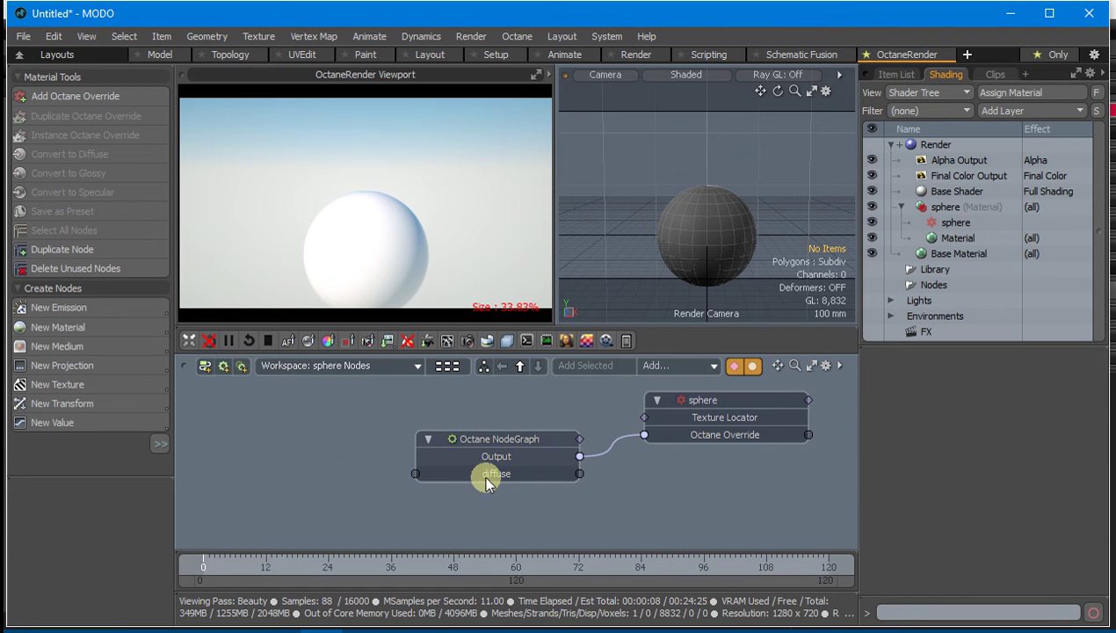
Add a Checks texture and connect its output to the NodeGraph diffuse input.
left_click(105, 383)
mouse_move(300, 328)
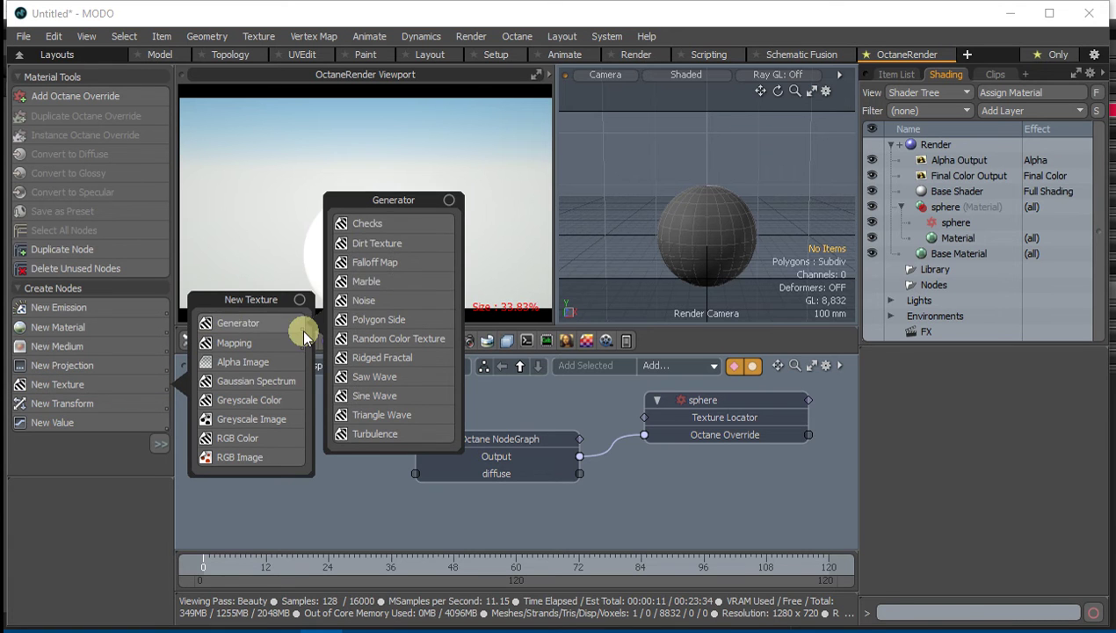
left_click(377, 225)
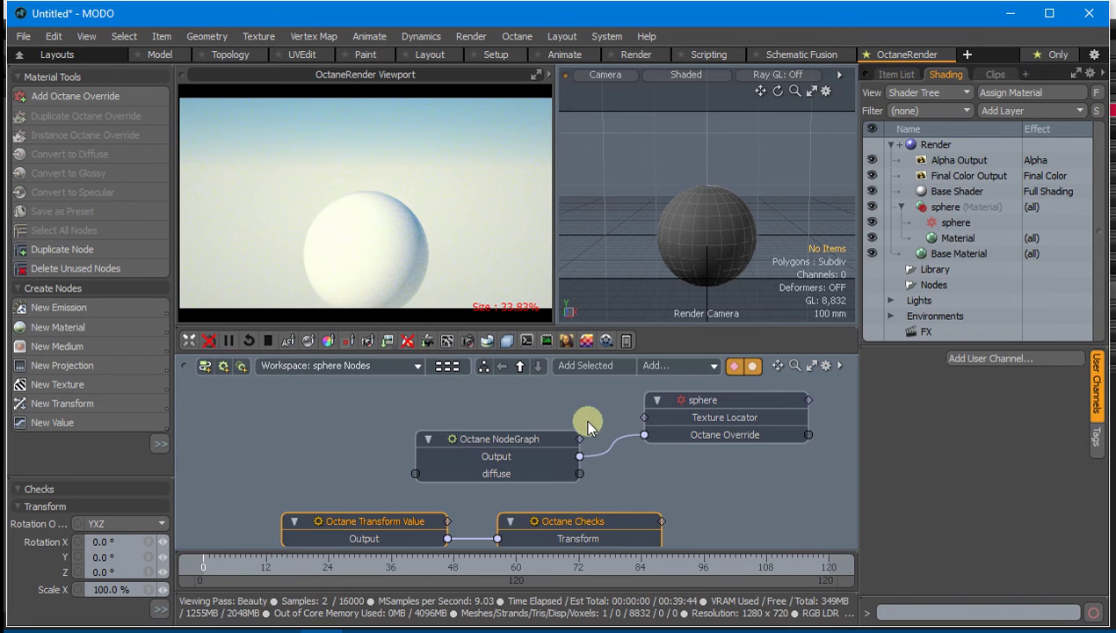
left_click_drag(584, 521, 281, 423)
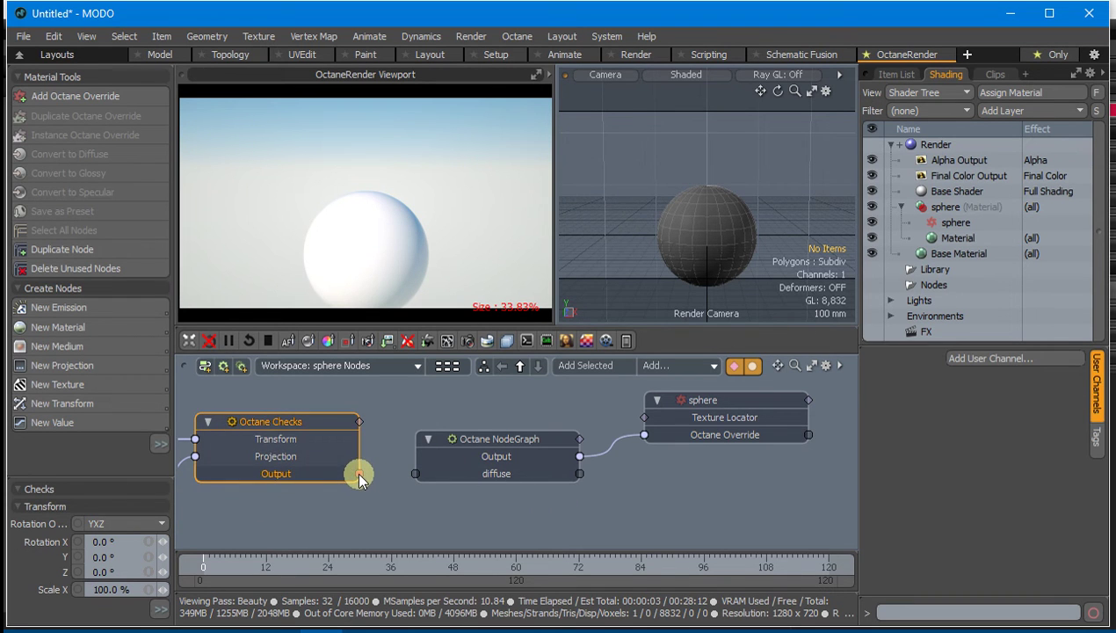
left_click_drag(358, 474, 415, 473)
middle_click_drag(380, 516, 777, 498)
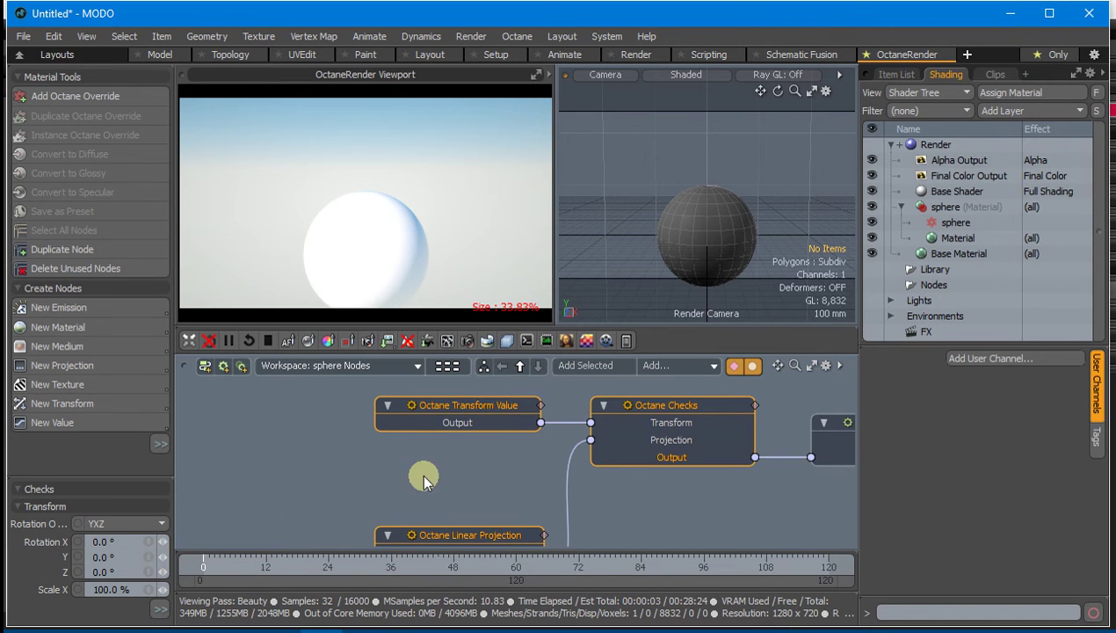
Shrink the checker's Transform Value scale X/Y to 20%.
left_click(452, 400)
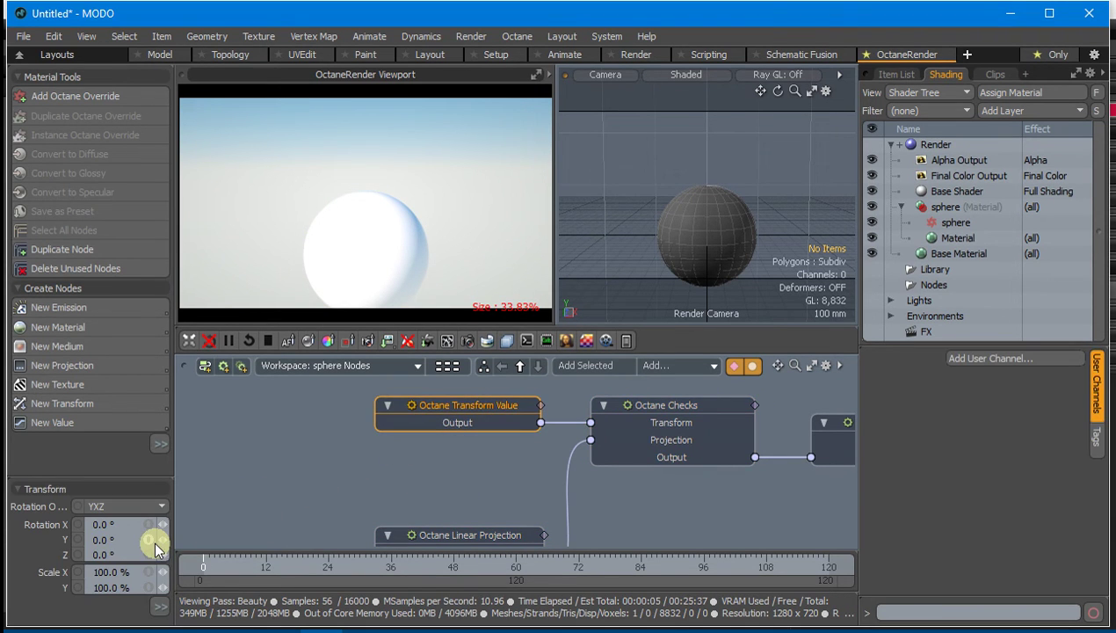
double_click(142, 589)
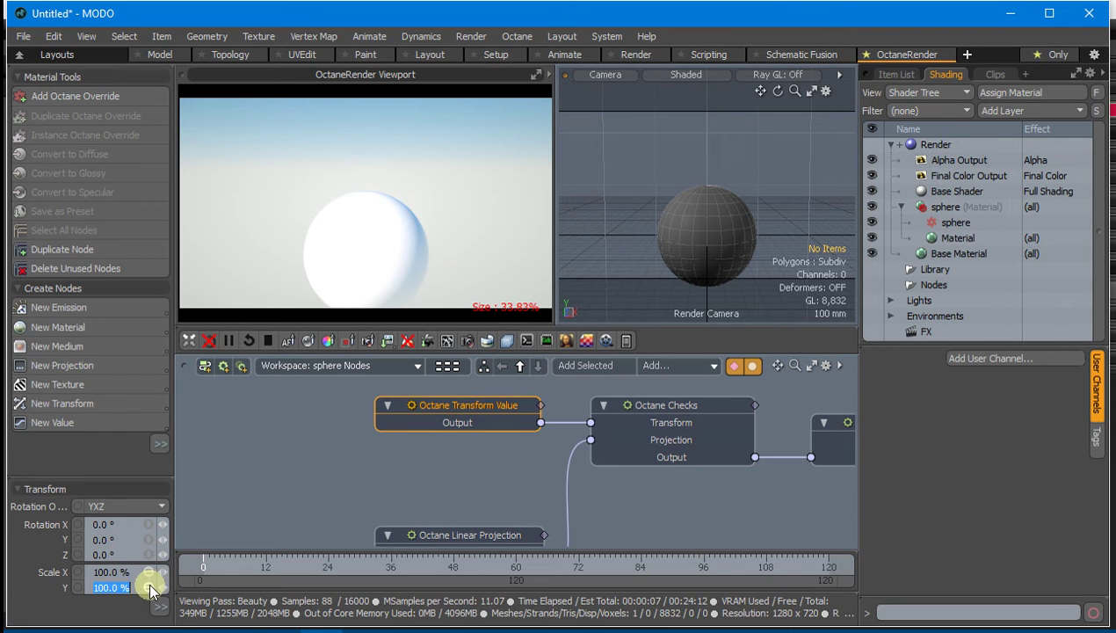
left_click_drag(163, 587, 163, 594)
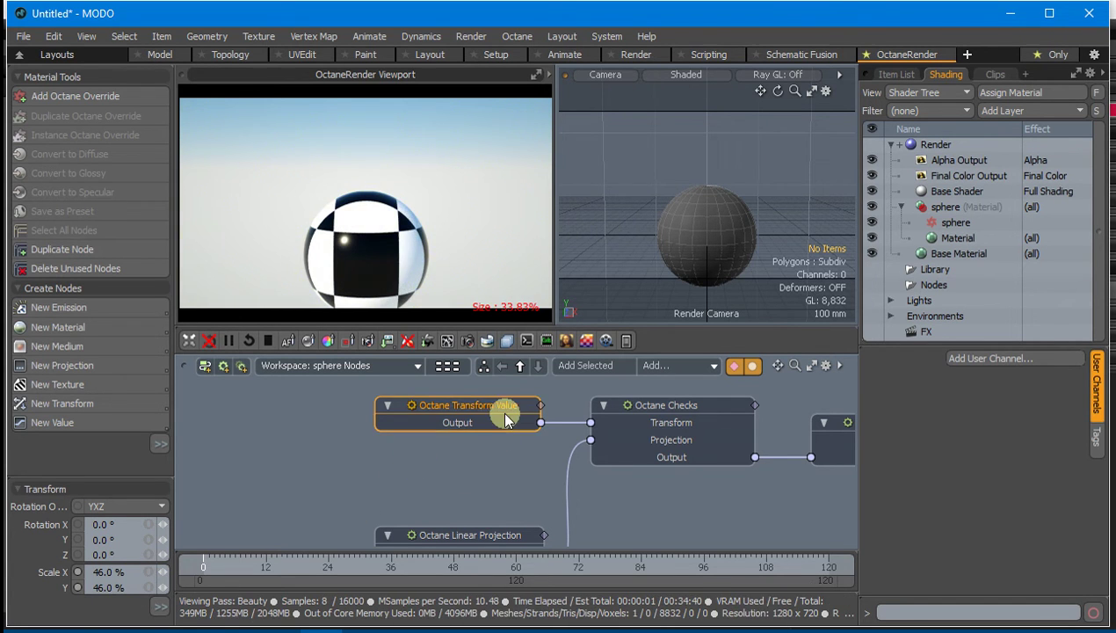
left_click_drag(482, 407, 467, 415)
middle_click_drag(751, 494, 582, 508)
left_click_drag(714, 429, 728, 437)
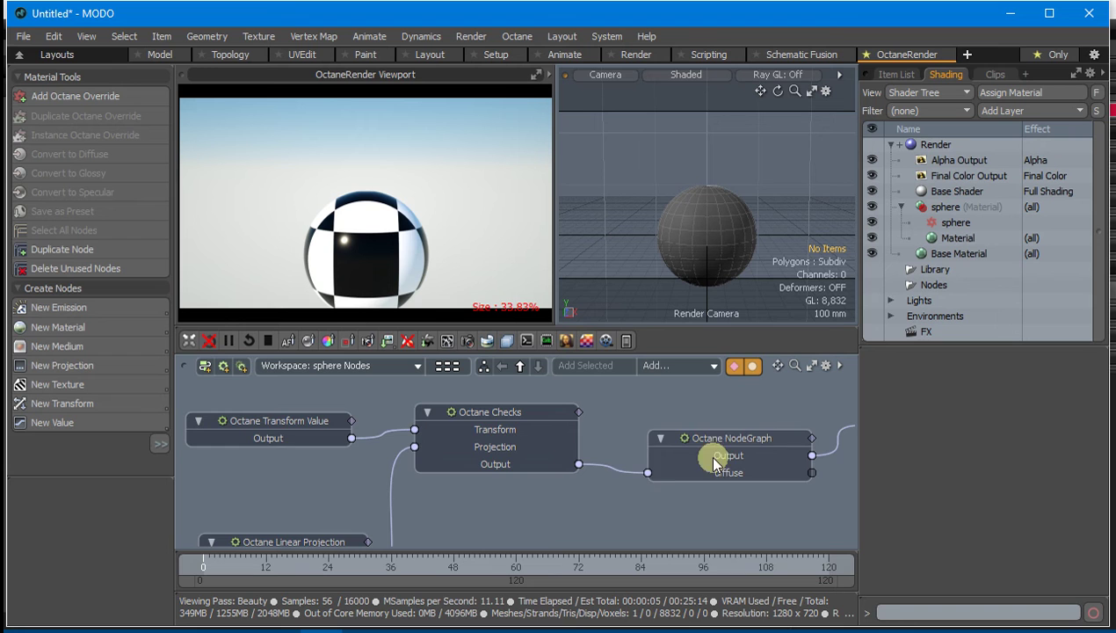
middle_click_drag(607, 499, 623, 460)
left_click(340, 399)
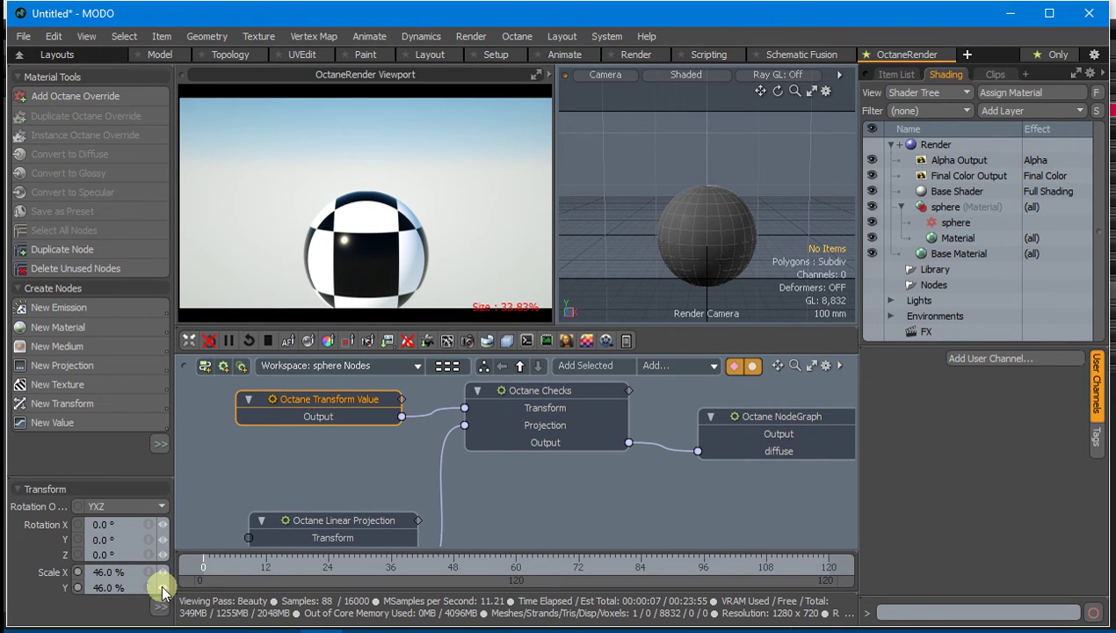
mouse_move(151, 587)
left_mouse_down()
mouse_move(156, 578)
mouse_move(163, 589)
left_mouse_up()
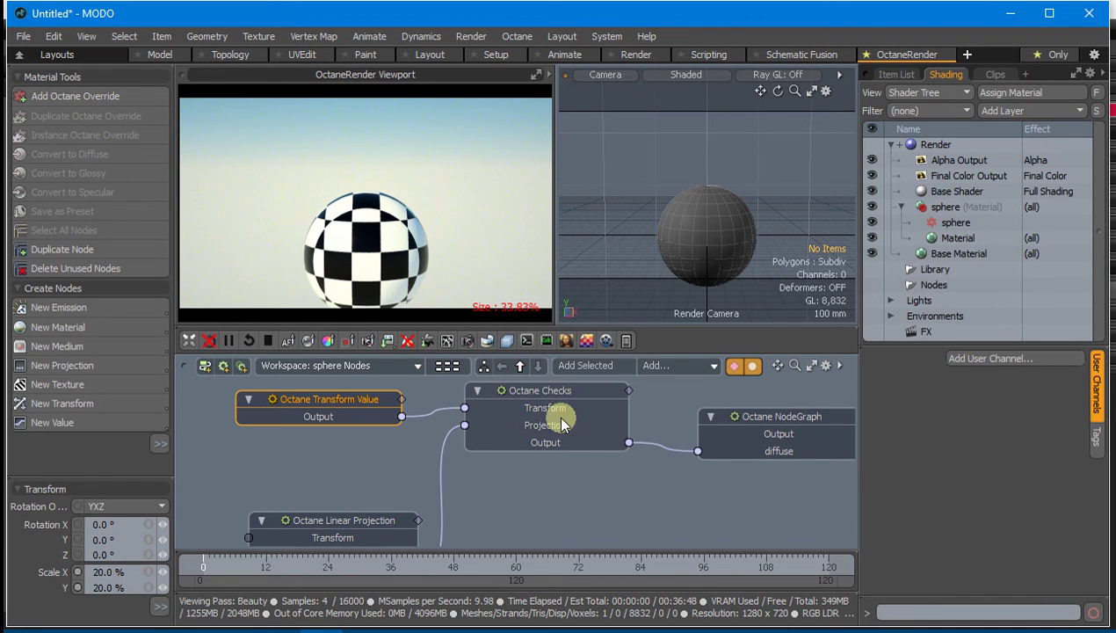
left_click(928, 612)
type("octane.command sh")
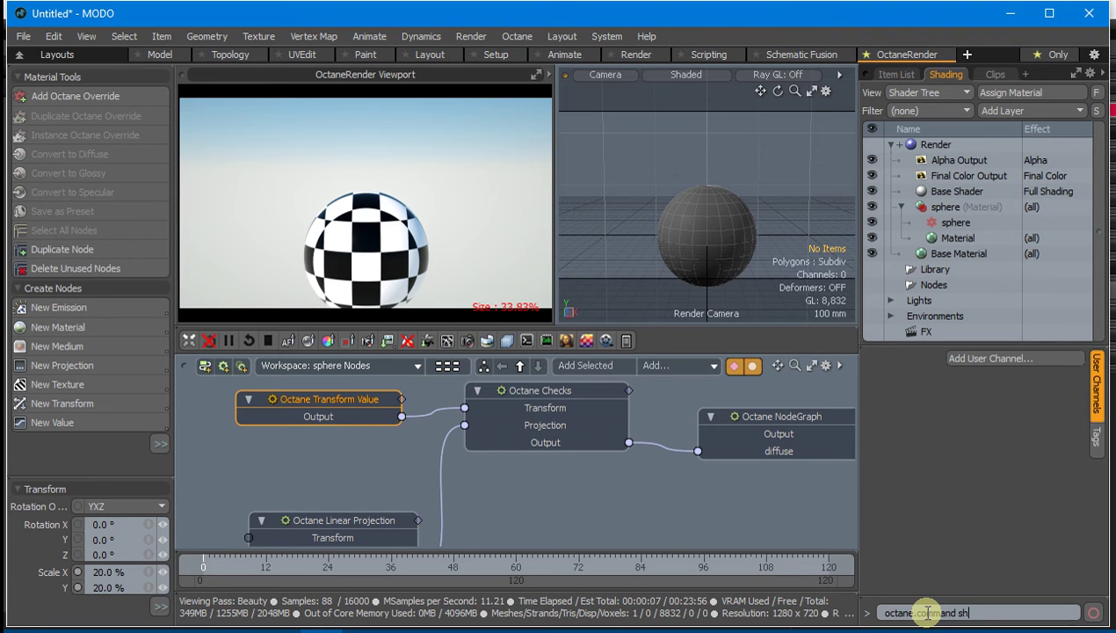
type("owNodeGraph")
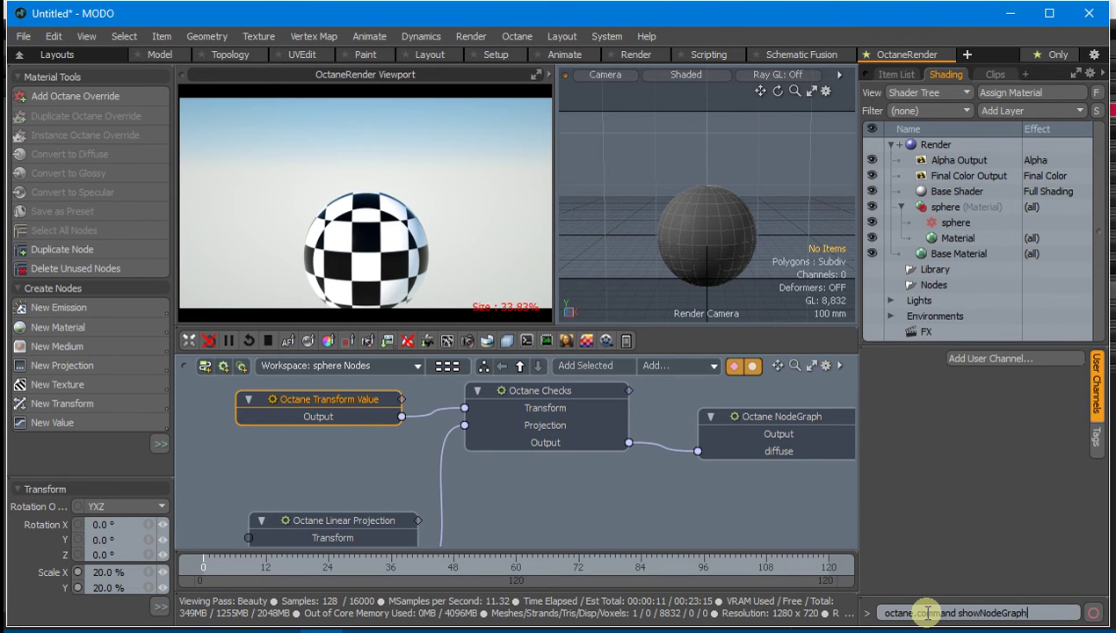
key("Return")
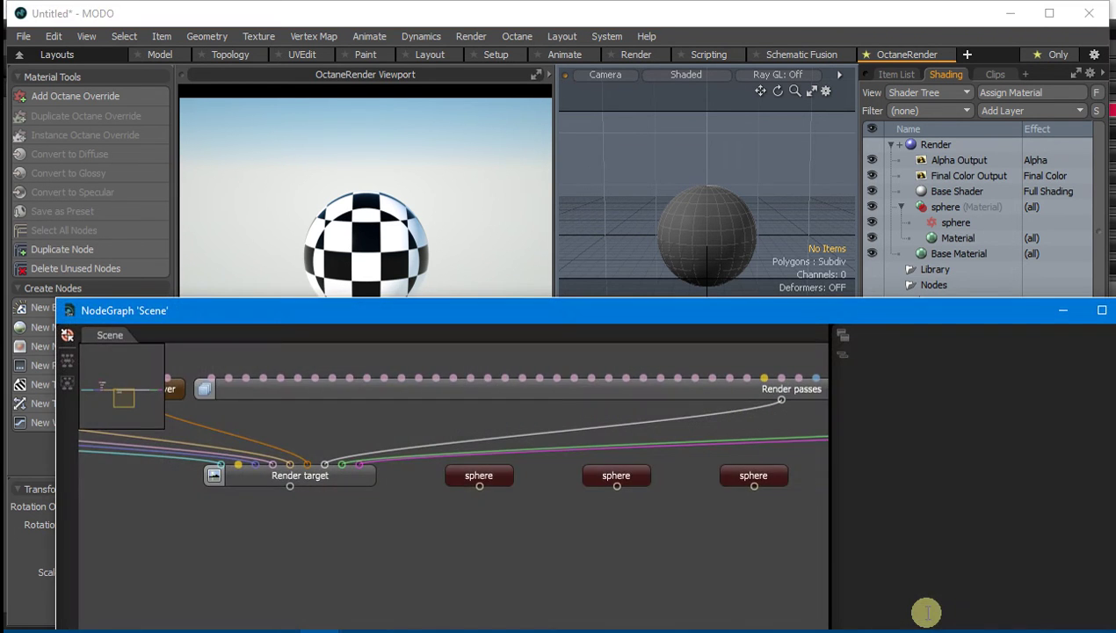
middle_click_drag(441, 525, 636, 580)
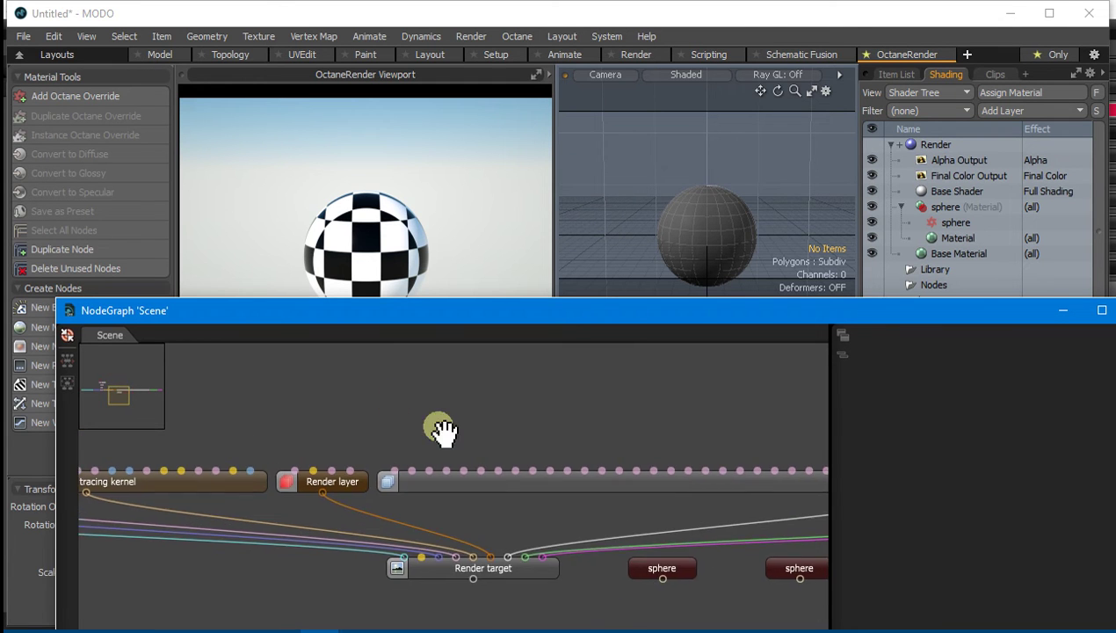
middle_click_drag(441, 429, 663, 533)
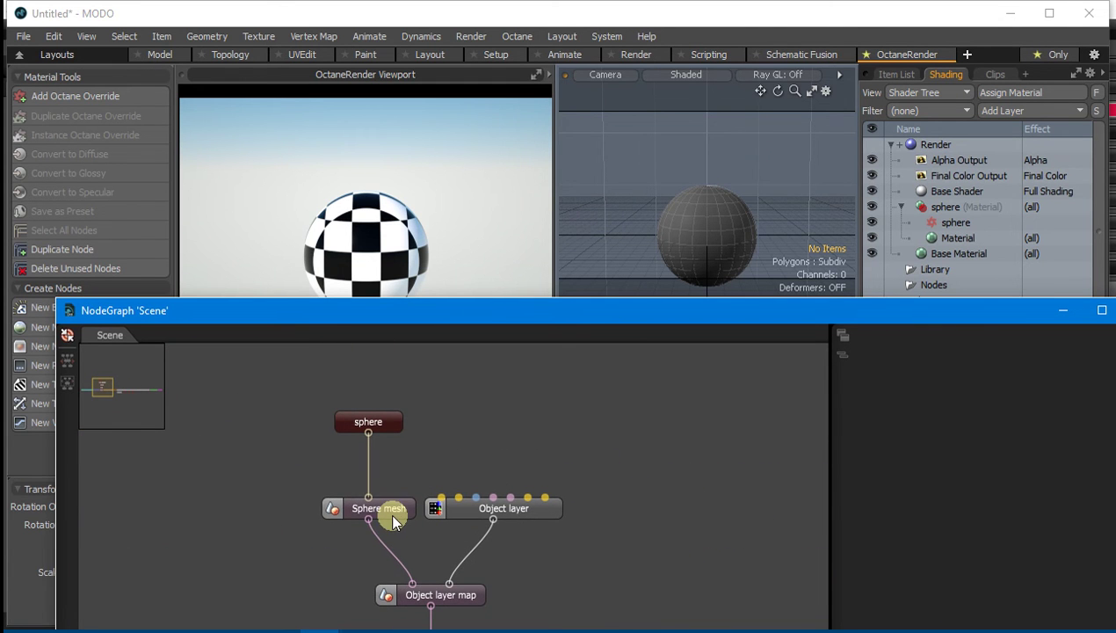
left_click(390, 509)
left_click_drag(391, 507, 375, 513)
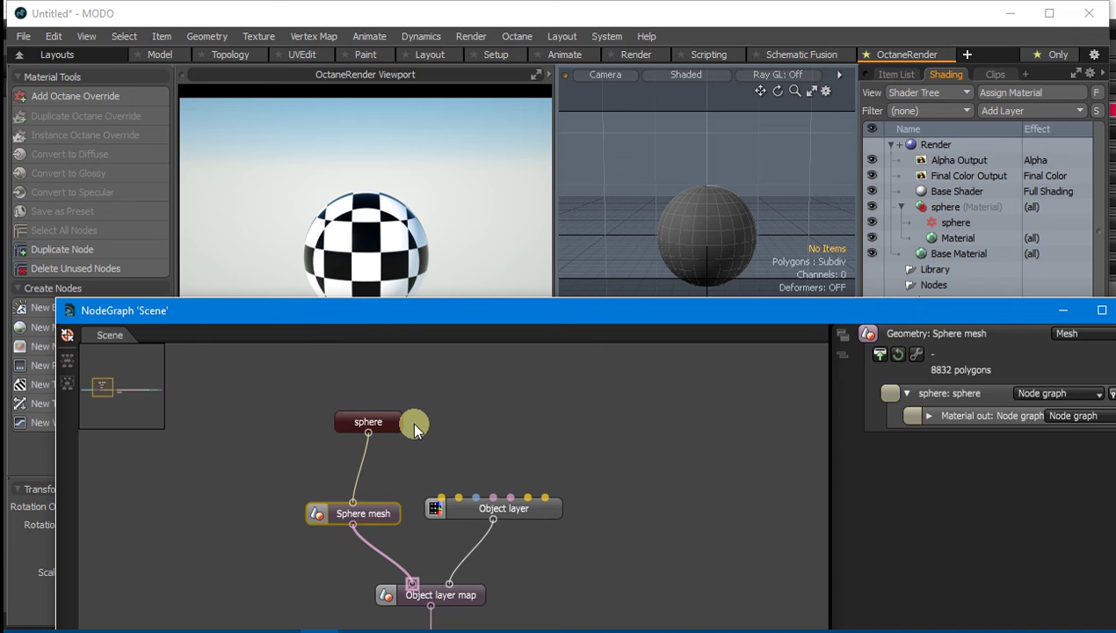
left_click(388, 421)
left_click_drag(388, 420, 383, 423)
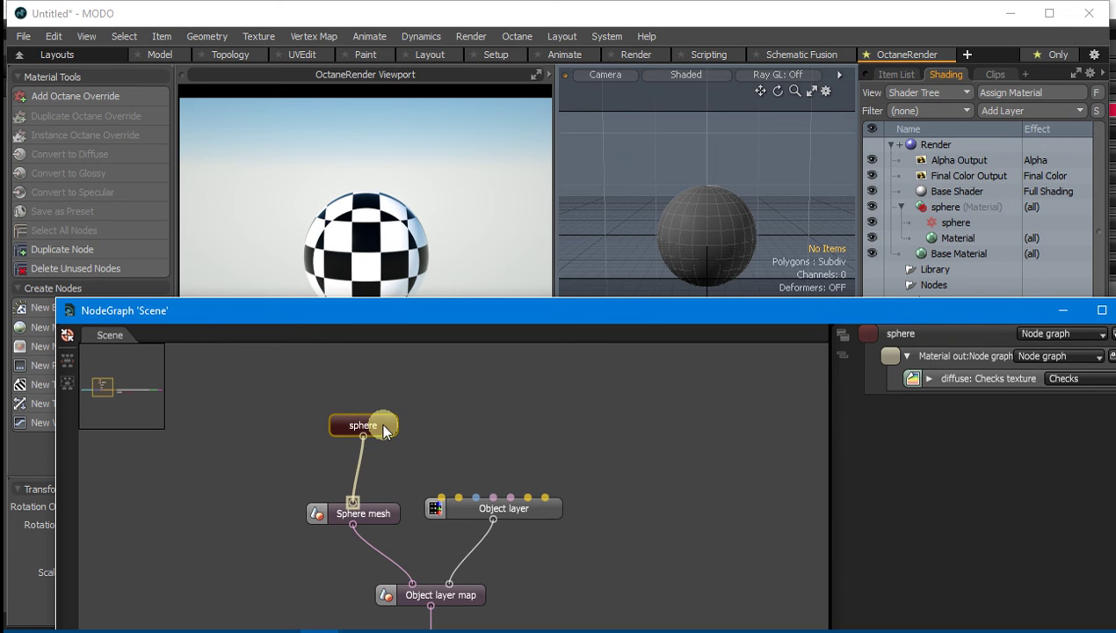
double_click(383, 427)
left_click_drag(473, 310, 666, 93)
middle_click_drag(560, 267, 731, 353)
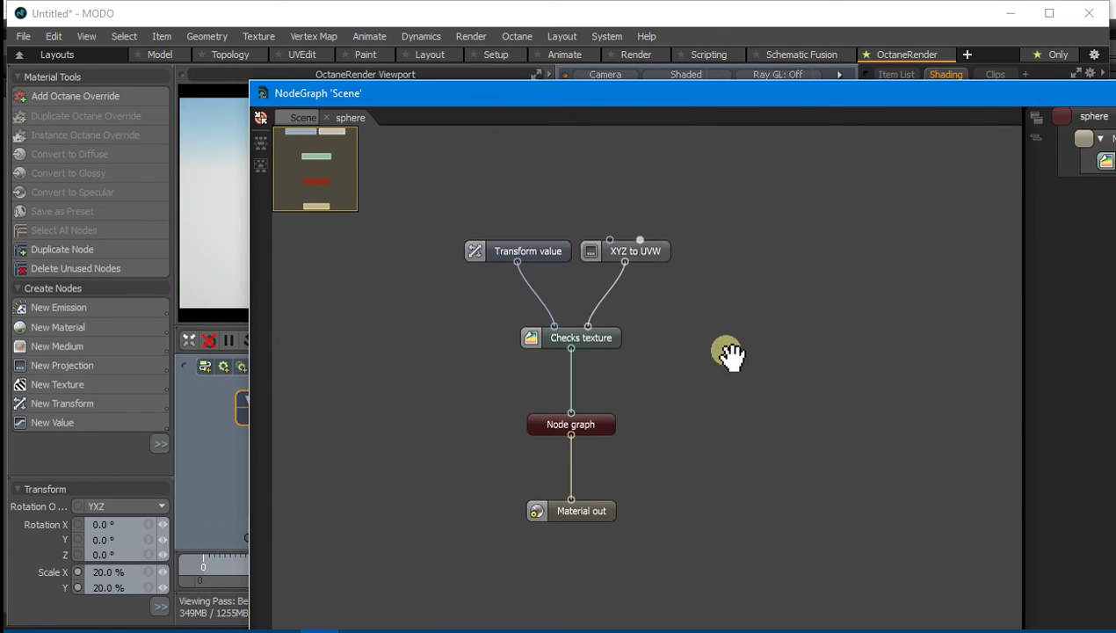
left_click(583, 512)
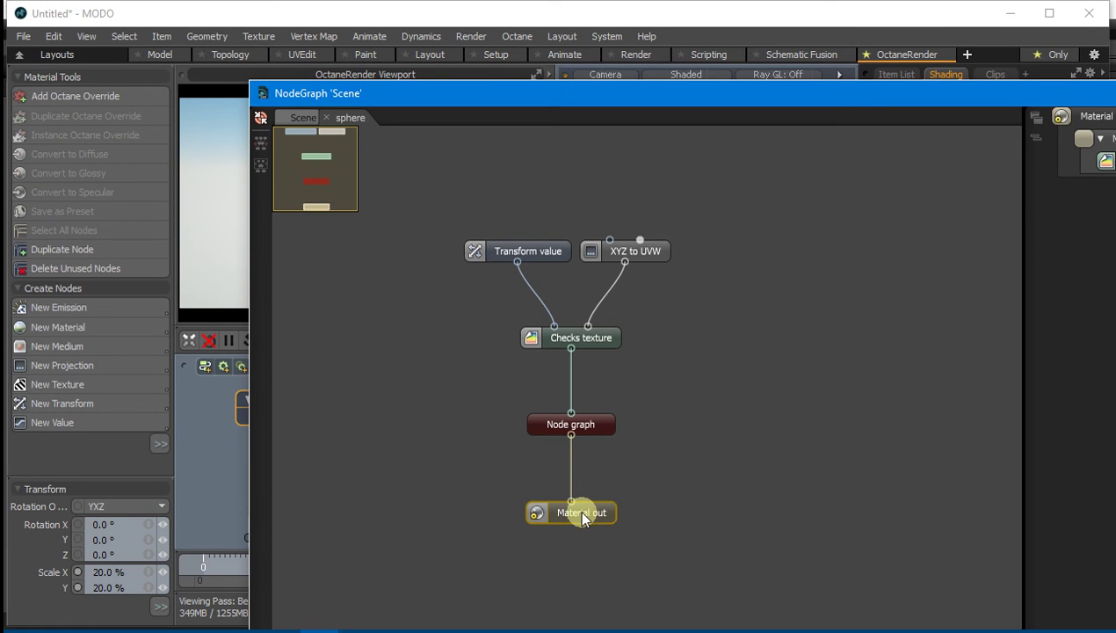
left_click_drag(577, 507, 580, 523)
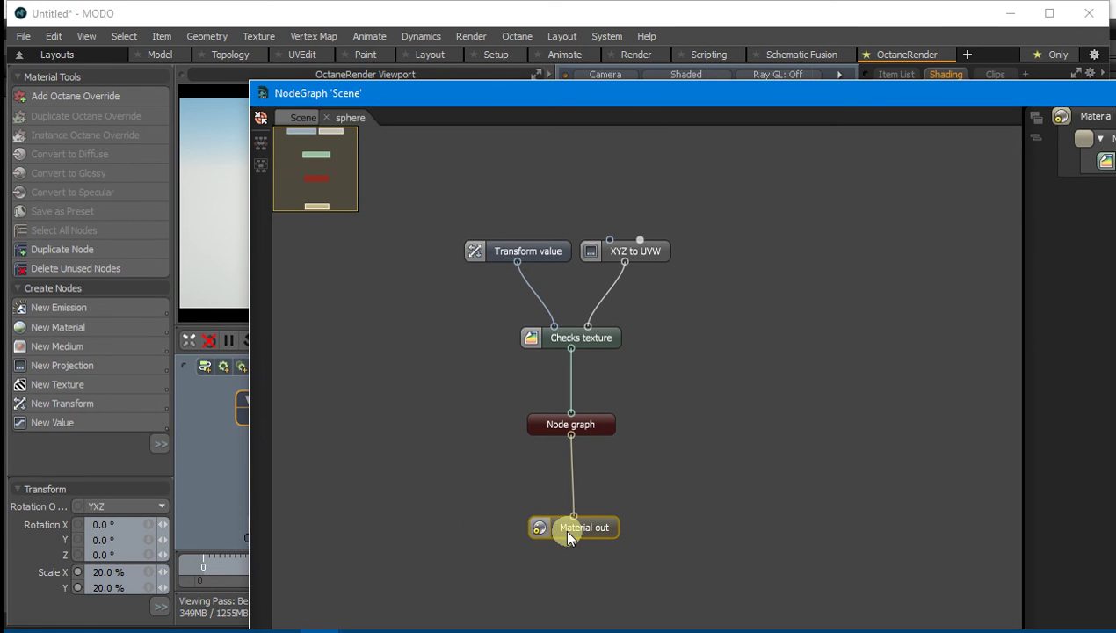
left_click_drag(522, 89, 861, 54)
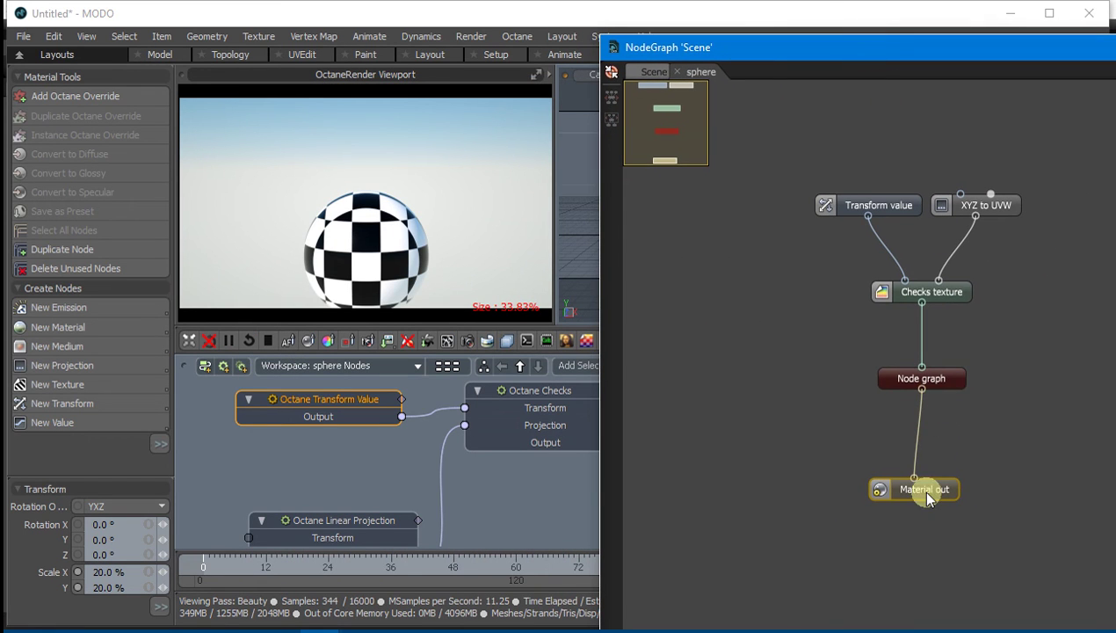
left_click_drag(945, 385, 932, 390)
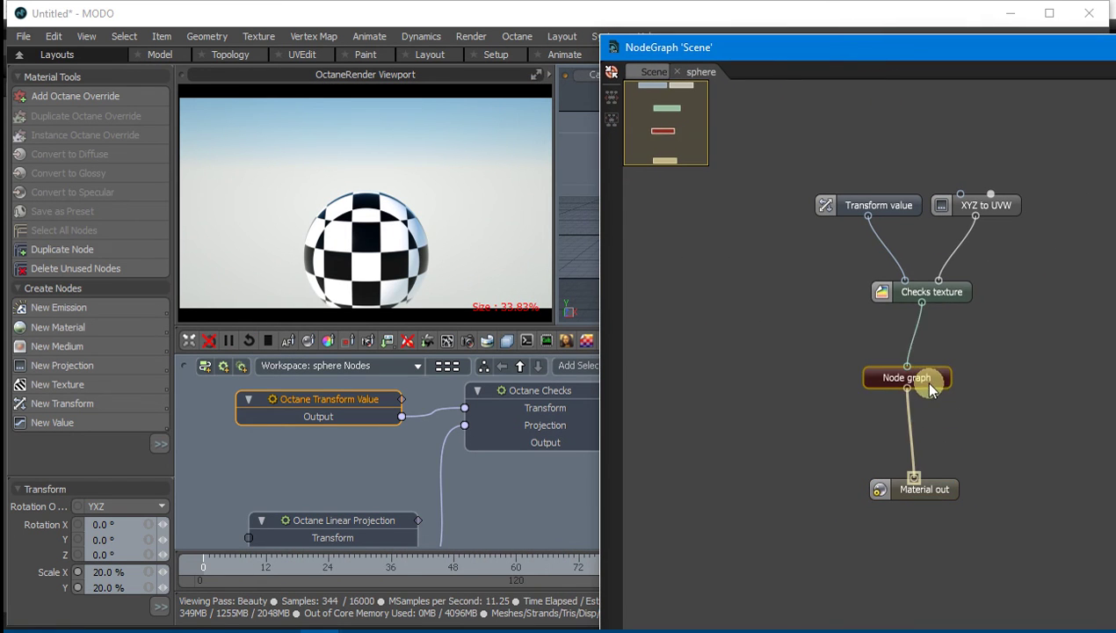
left_click(565, 483)
double_click(778, 420)
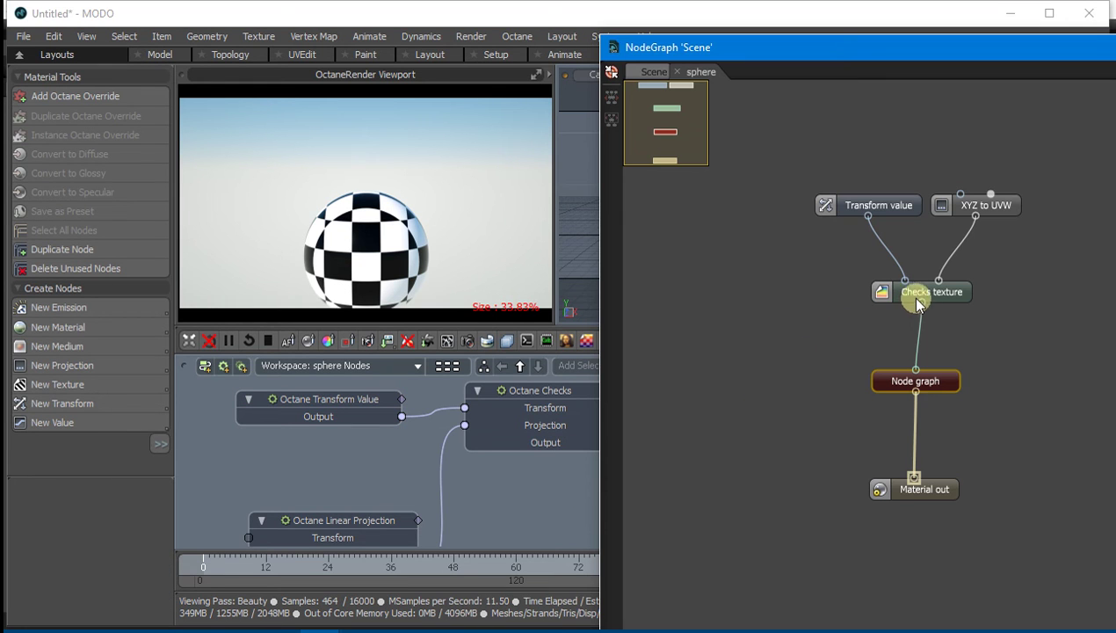
left_click(912, 293)
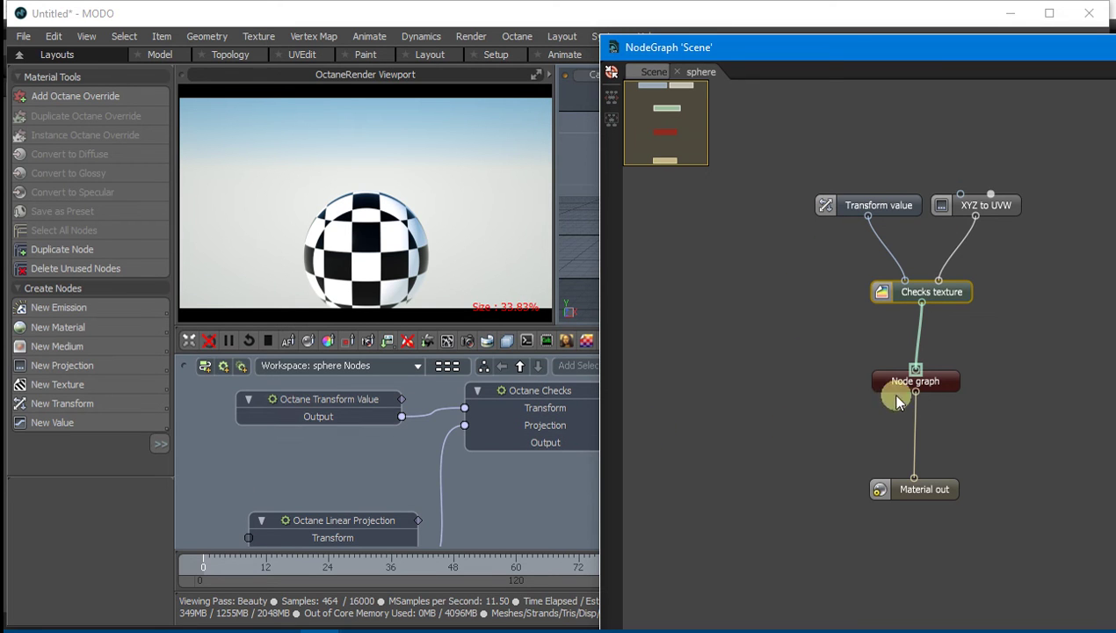
left_click(941, 383)
double_click(945, 387)
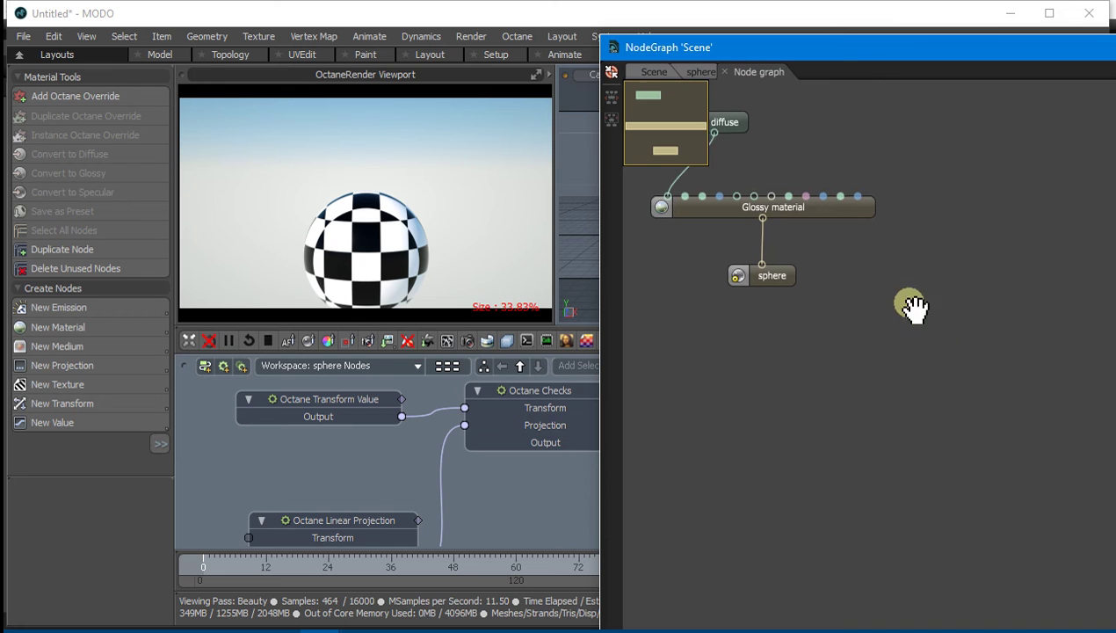
middle_click_drag(909, 304, 1039, 379)
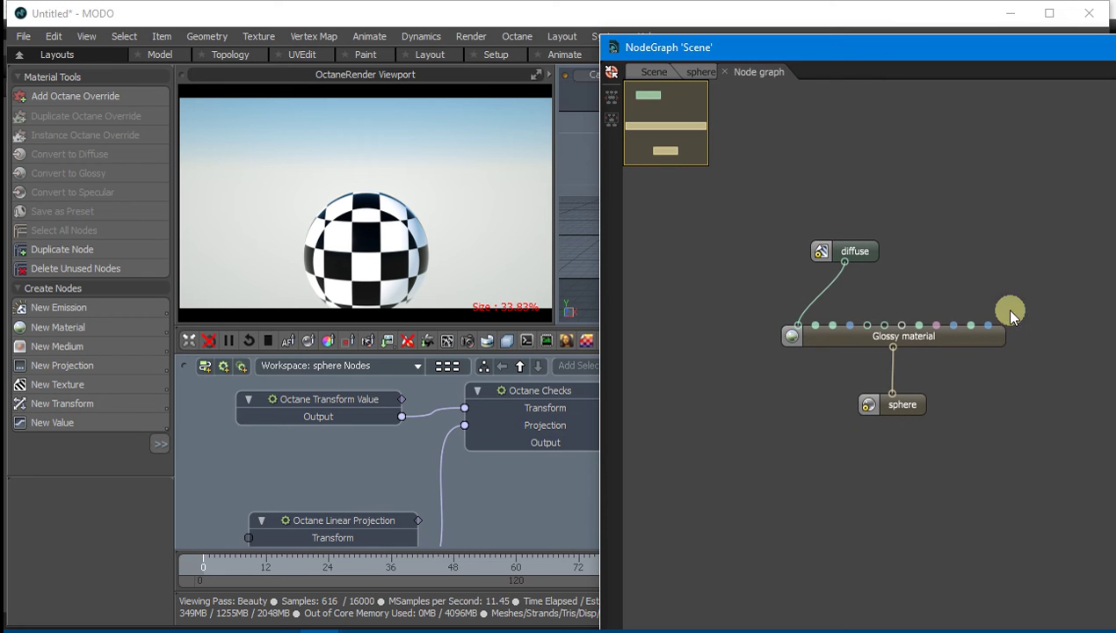
left_click_drag(876, 54, 309, 68)
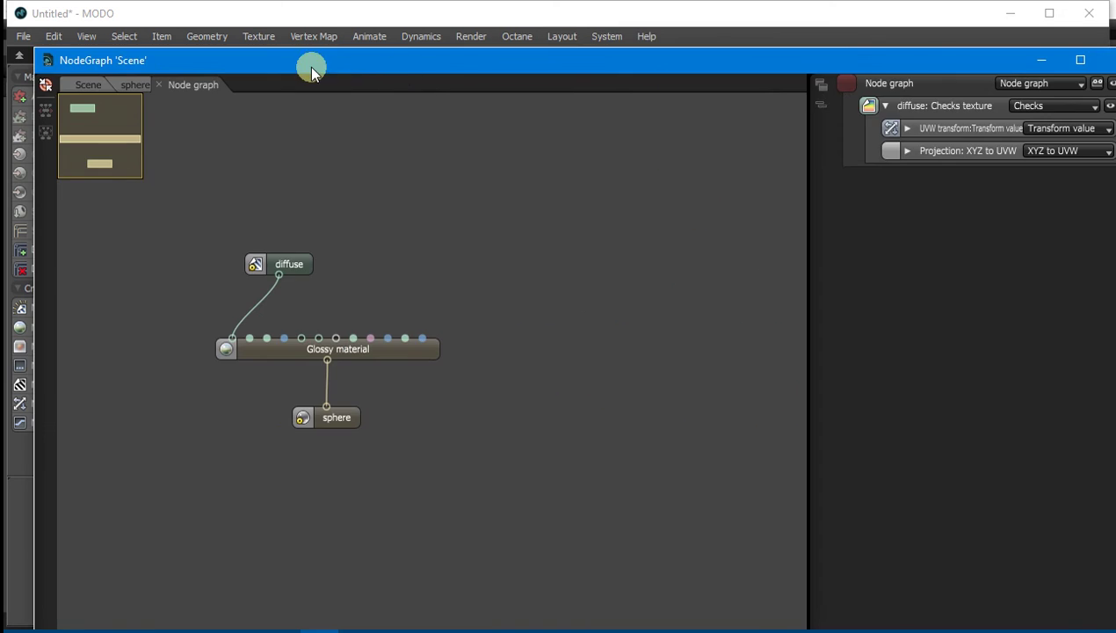
left_click(1108, 58)
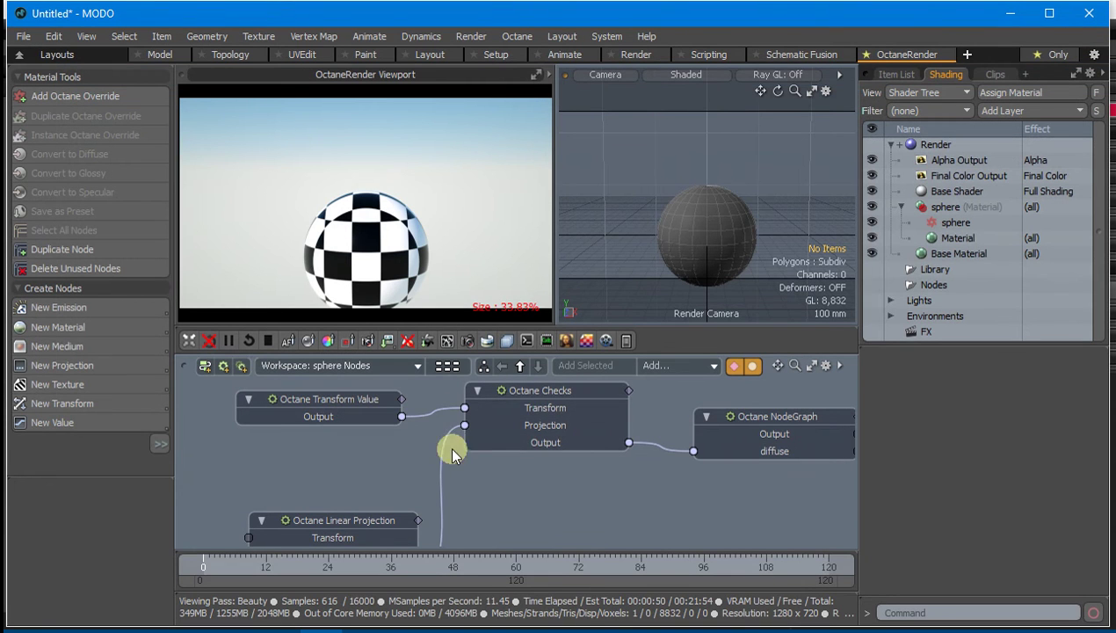
Reposition the Octane Checks node and select the Octane NodeGraph node to show its properties.
mouse_move(603, 420)
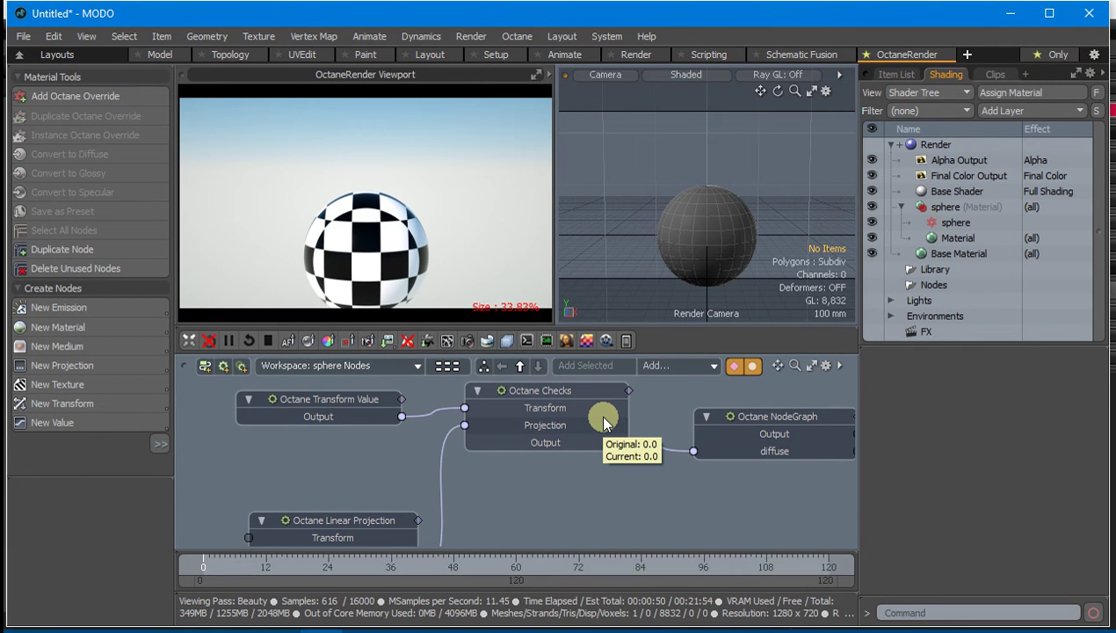
left_click_drag(551, 390, 570, 430)
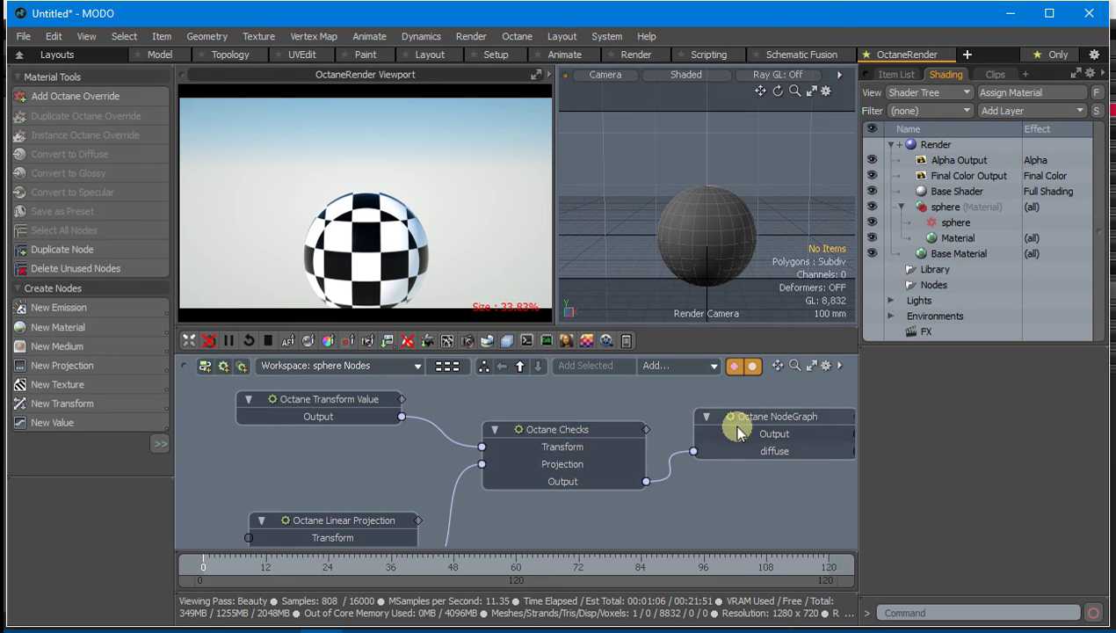
middle_click_drag(660, 414, 534, 432)
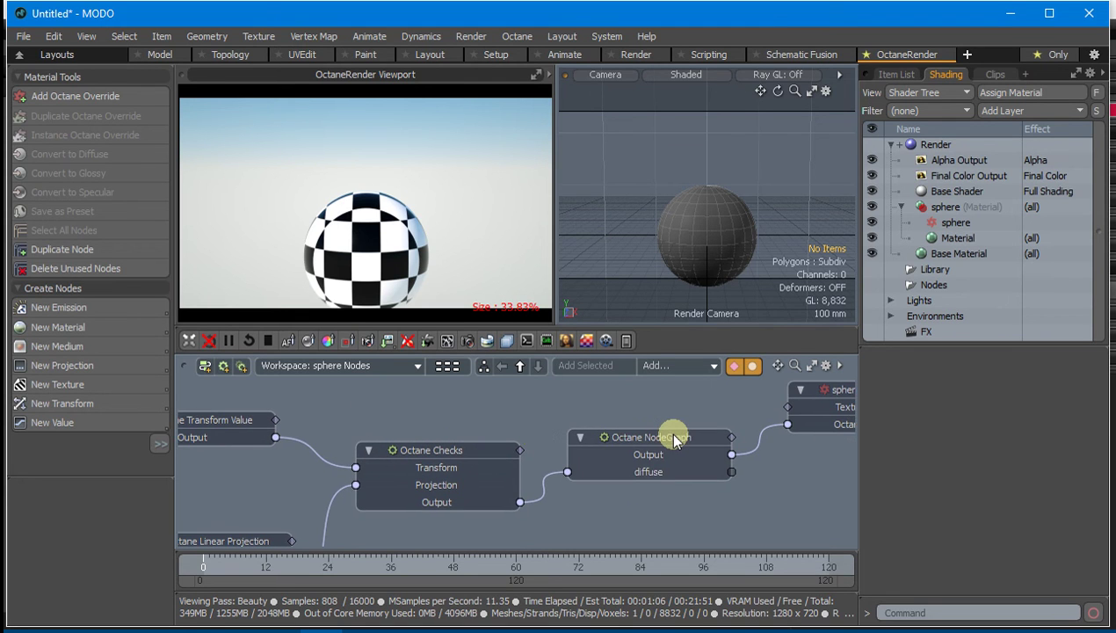
left_click(674, 441)
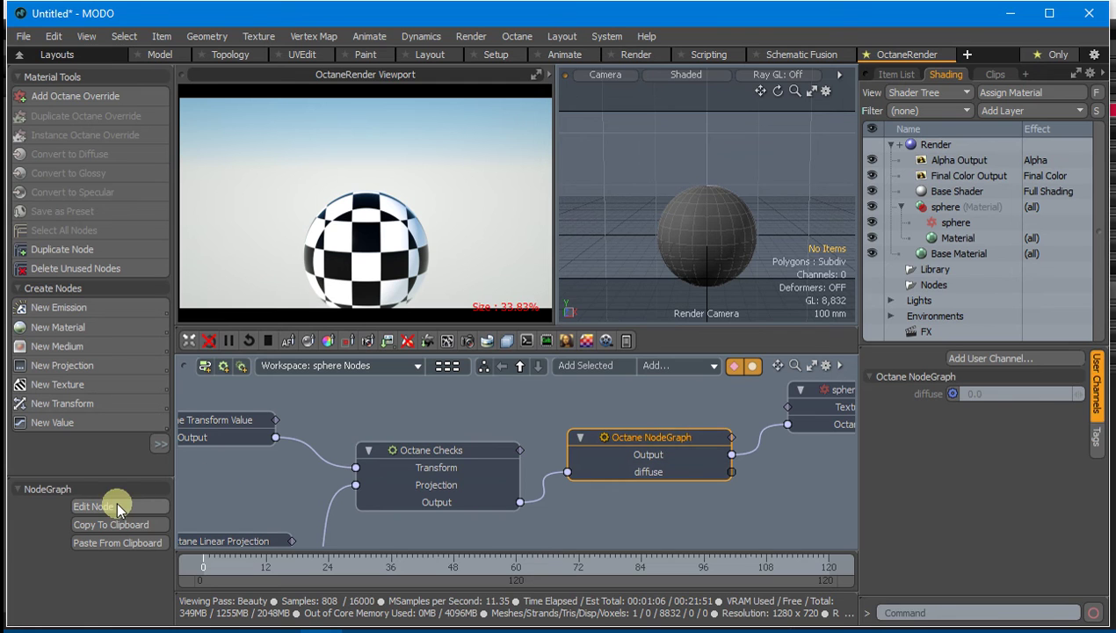
Drag MBB_QUIXEL_PBR2 from Live DB into Octane's node graph, copy it, and return to MODO.
left_click(281, 580)
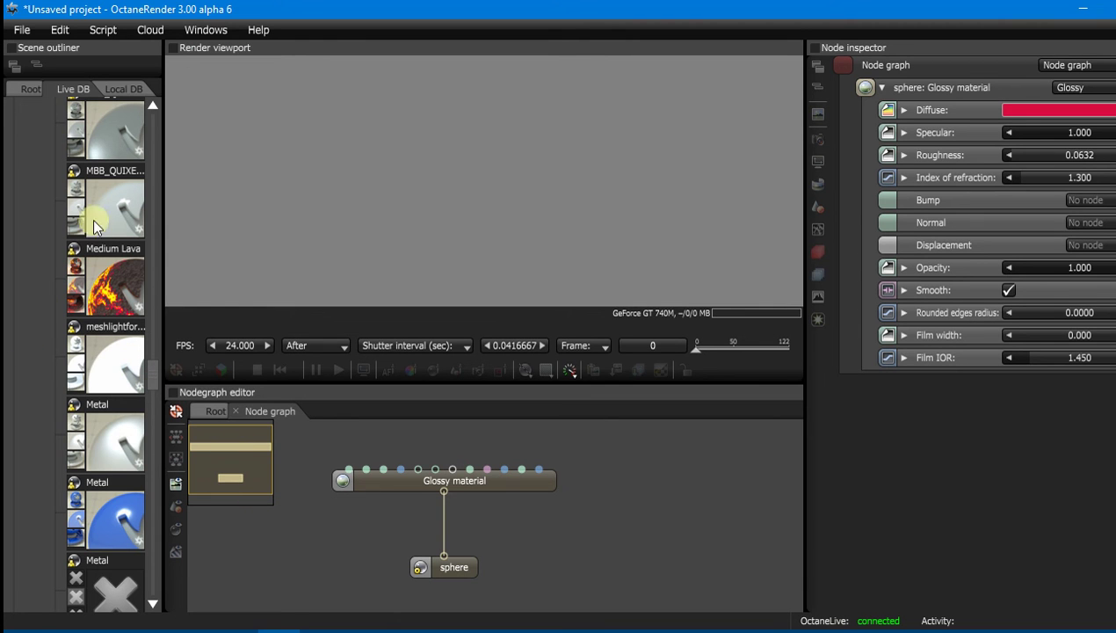
left_click_drag(114, 149, 717, 513)
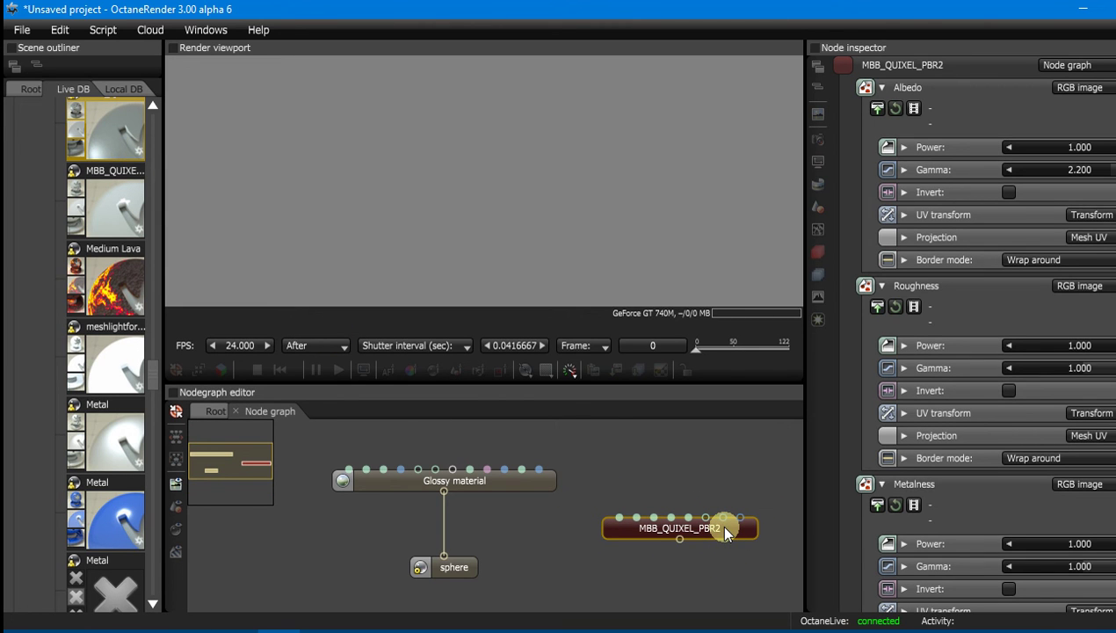
key("ctrl+c")
key("alt+Tab")
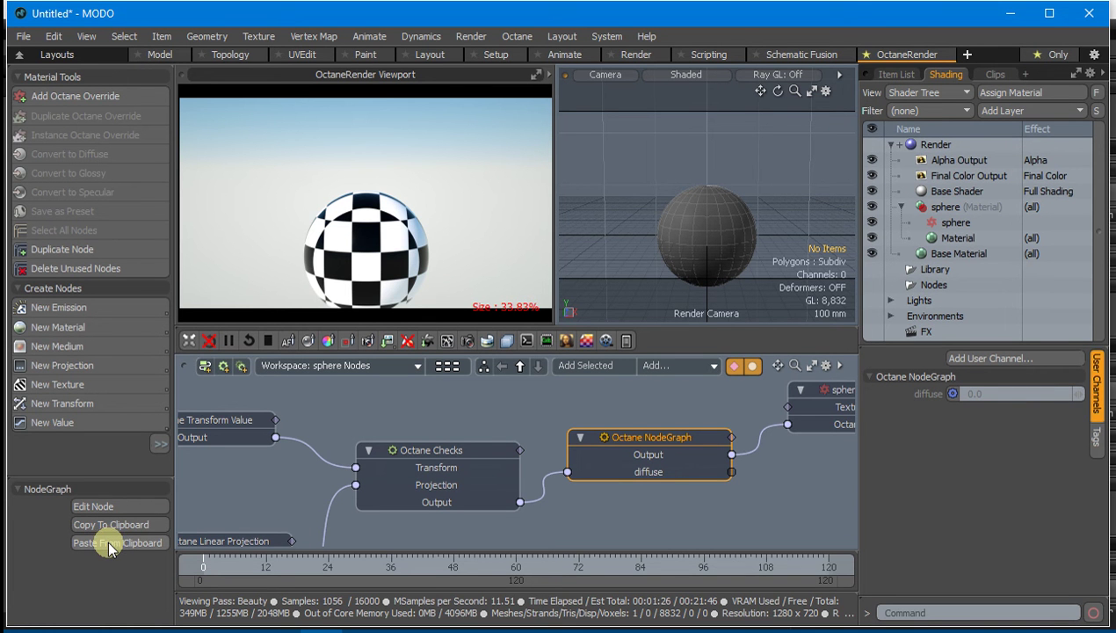
Paste the copied Quixel PBR shader into the sphere's NodeGraph node and browse its node network.
left_click(110, 544)
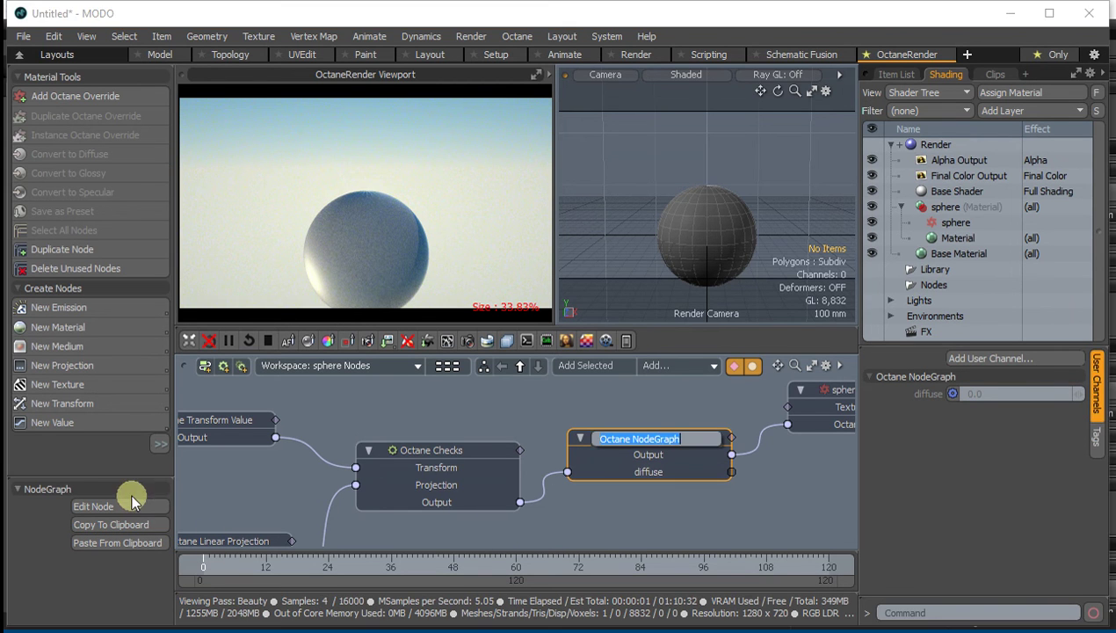
left_click(104, 505)
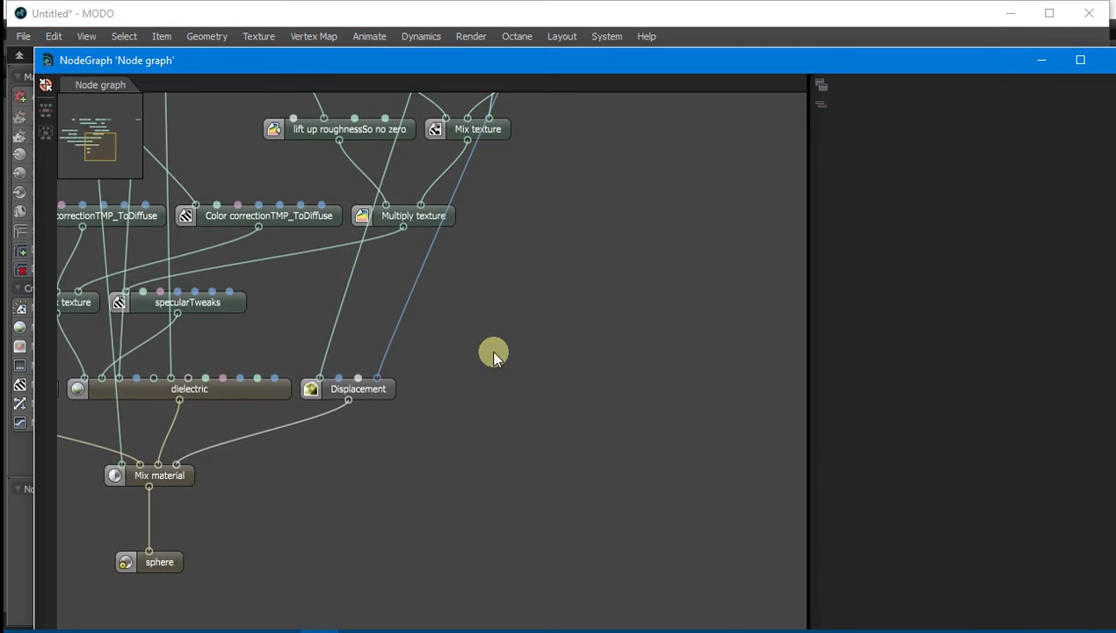
left_click_drag(486, 318, 751, 327)
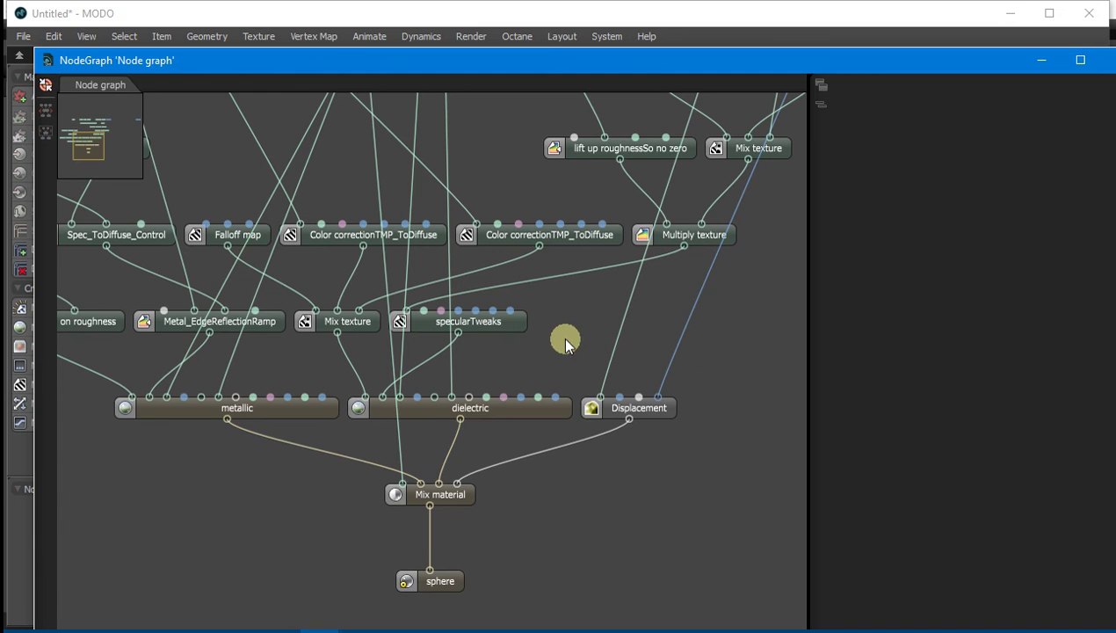
left_click_drag(565, 343, 634, 355)
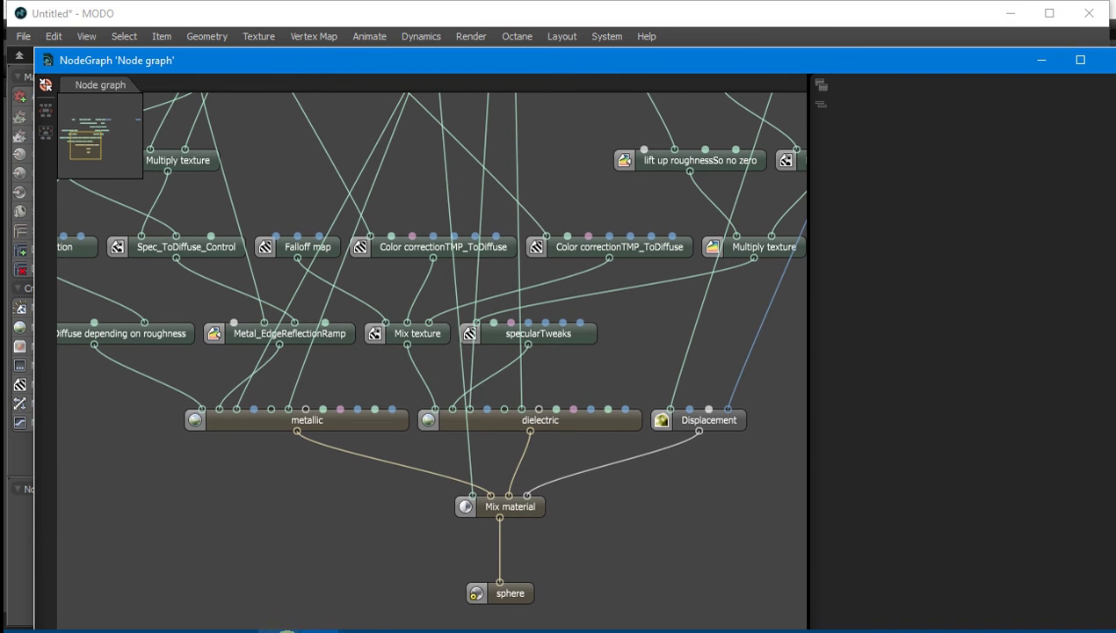
Back in OctaneRender Standalone, open and enlarge the MBB_QUIXEL_PBR2 inner node graph.
mouse_move(288, 629)
left_click(286, 587)
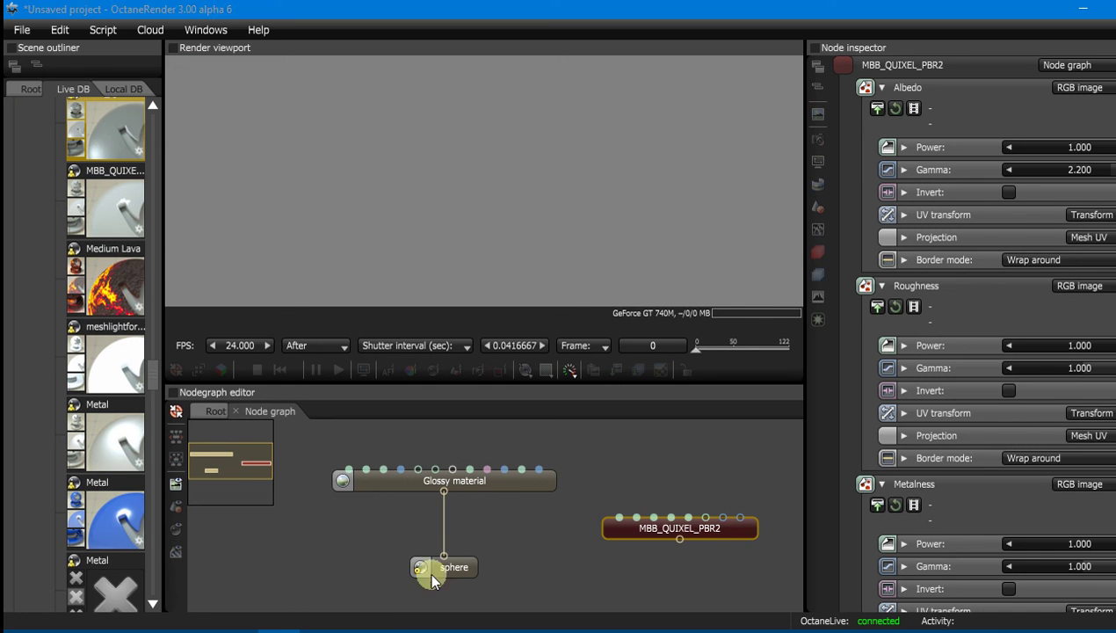
double_click(661, 530)
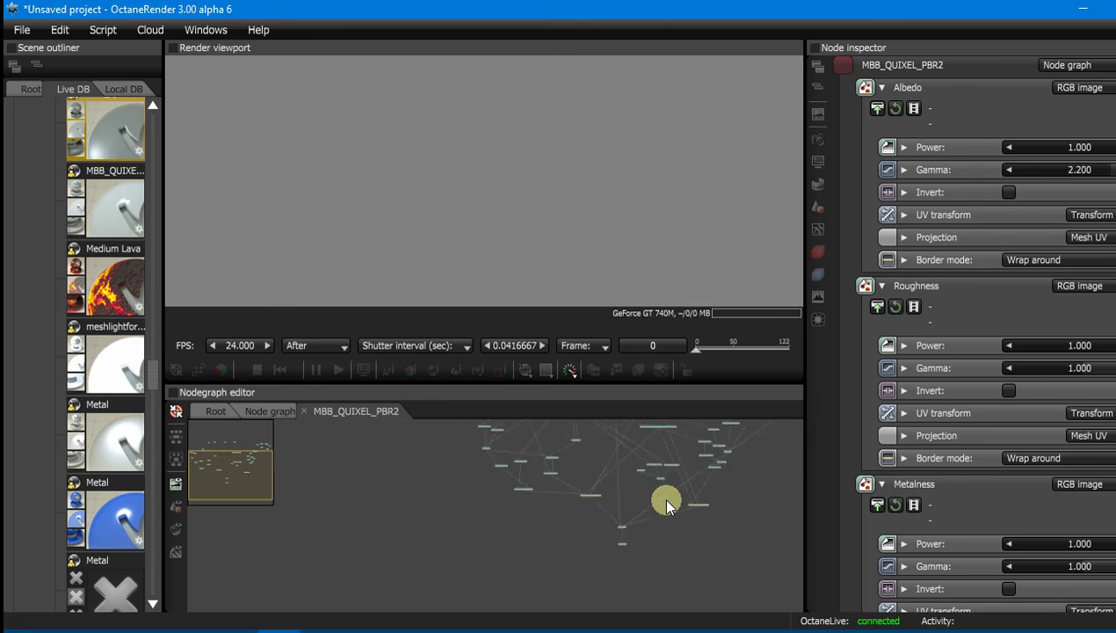
left_click_drag(716, 448, 633, 515)
scroll(637, 523, "up", 4)
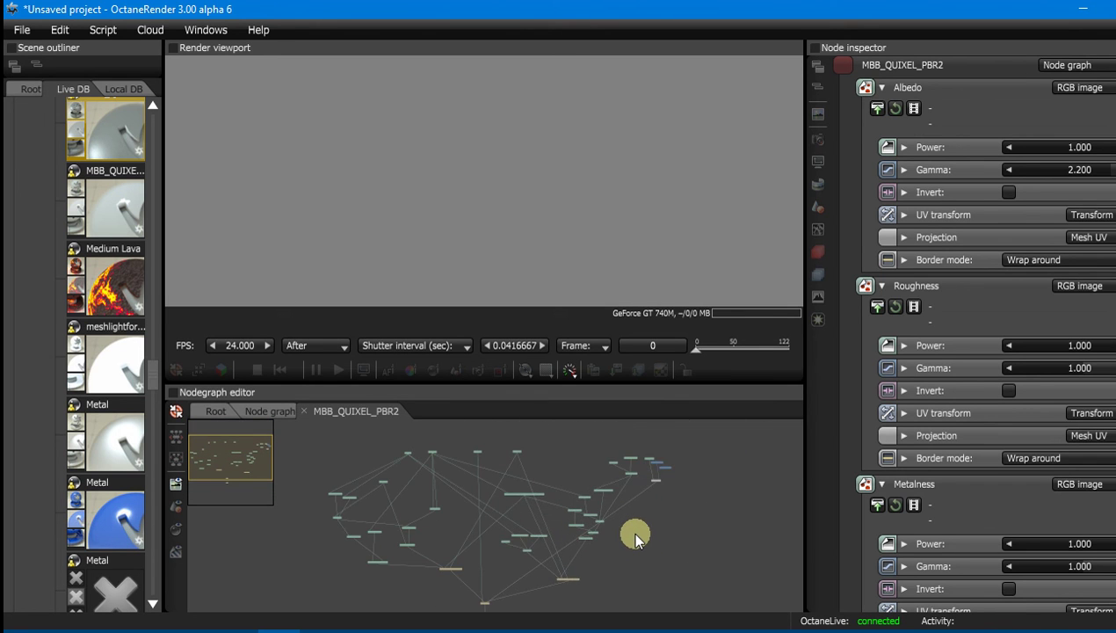
Inspect the MBB_QUIXEL_PBR2 input nodes in a large separate window, then close it.
double_click(637, 524)
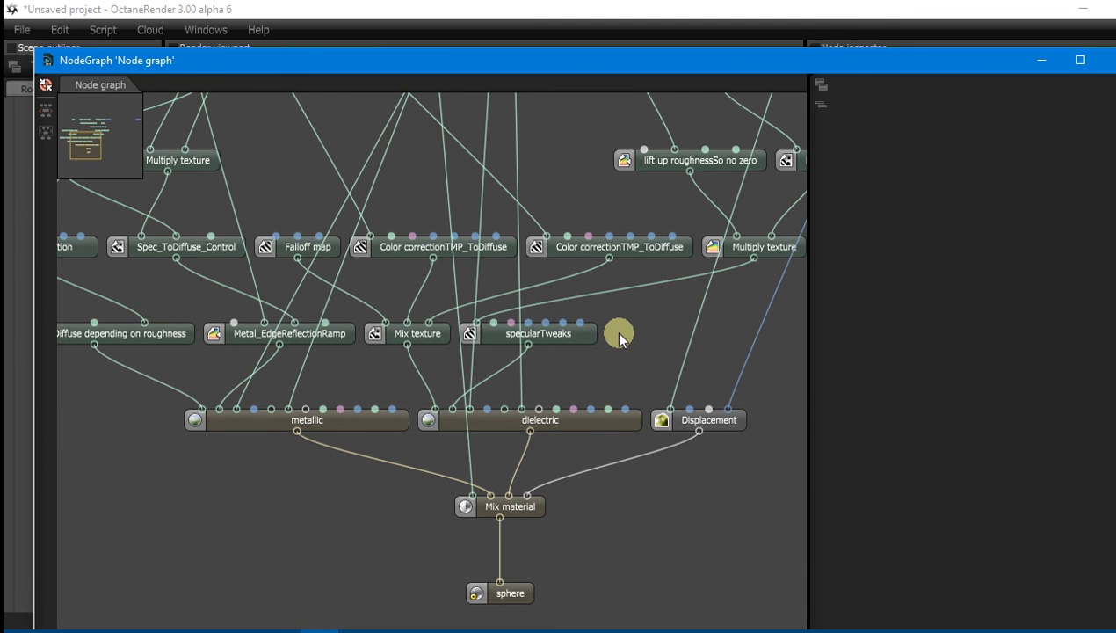
left_click_drag(619, 339, 680, 454)
left_click_drag(610, 274, 613, 431)
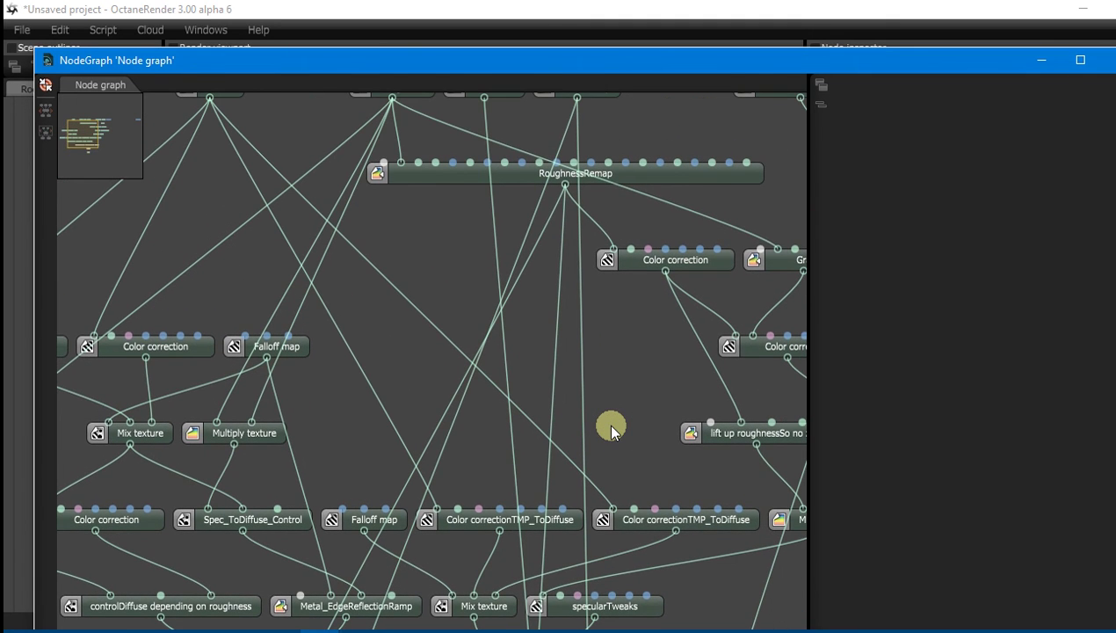
left_click_drag(406, 277, 399, 336)
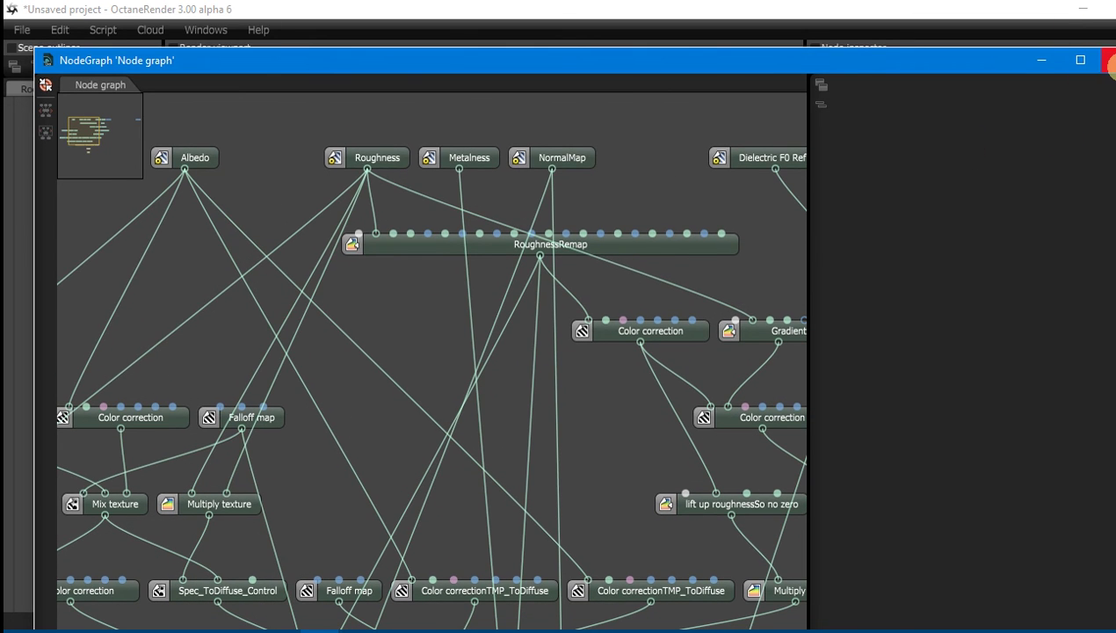
left_click(1109, 60)
key("super+Tab")
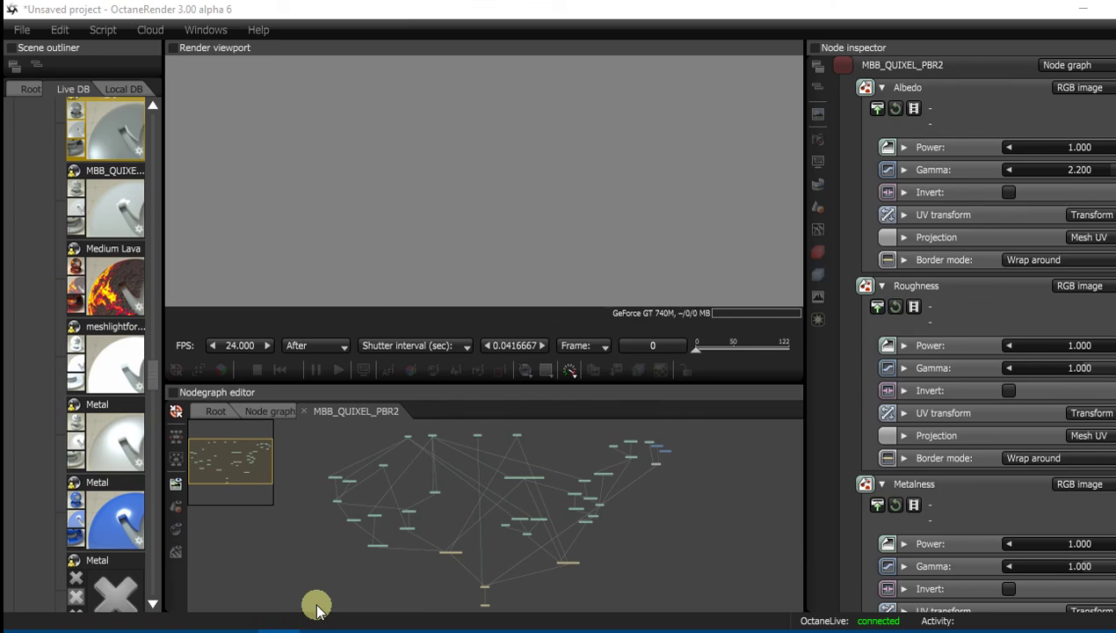
In MODO, acknowledge the pin-name error, recenter the Octane NodeGraph node, and reopen its network.
key("Return")
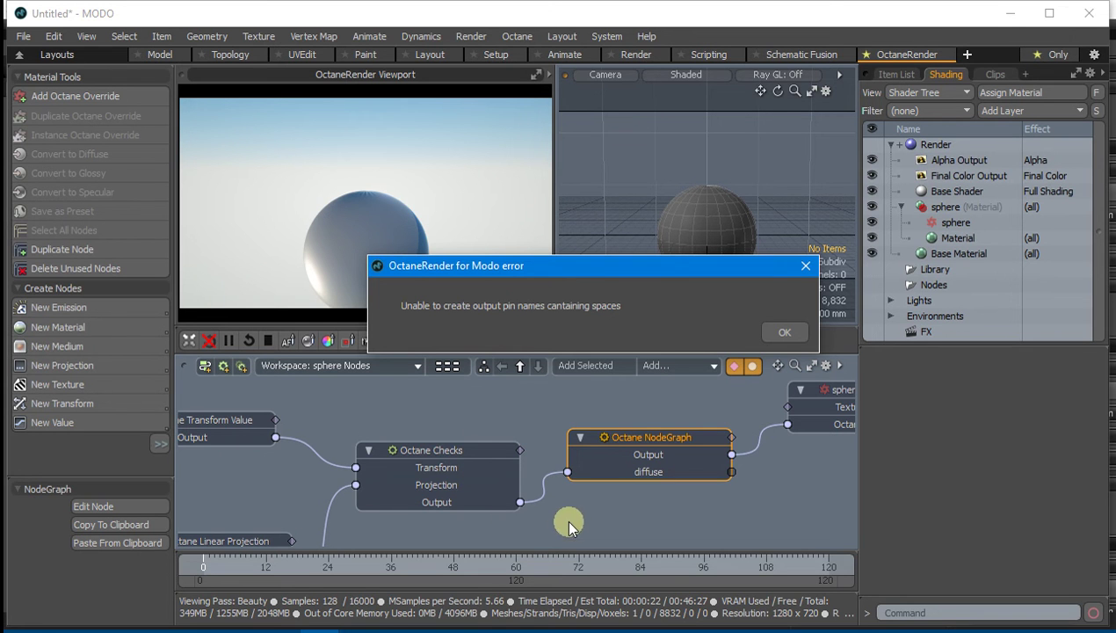
left_click(786, 334)
middle_click_drag(543, 438, 477, 384)
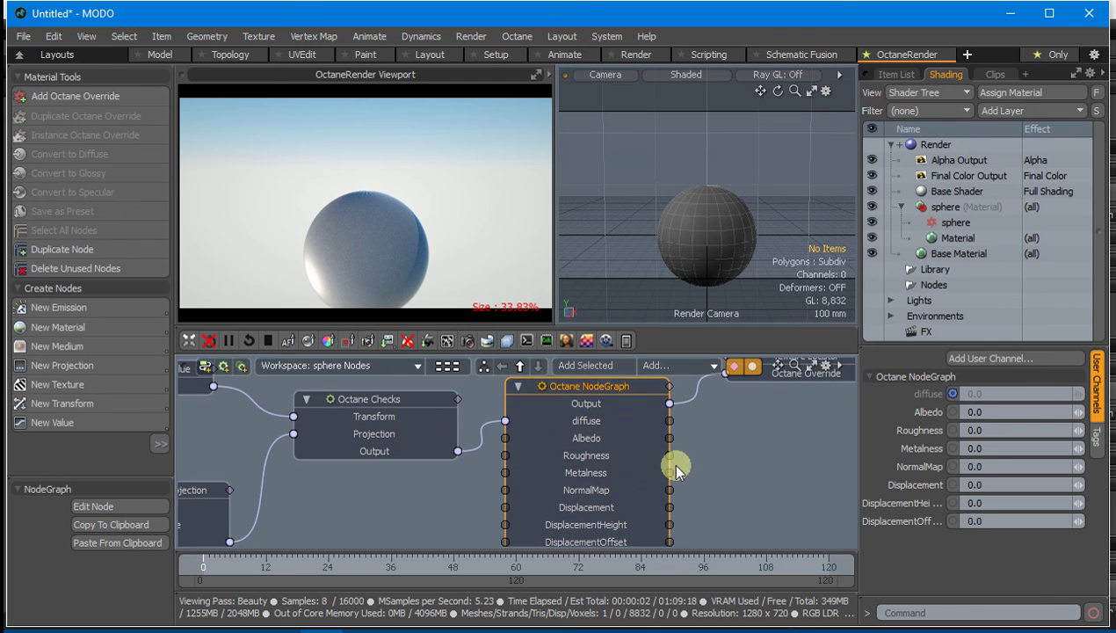
left_click_drag(598, 397, 598, 392)
left_click(81, 499)
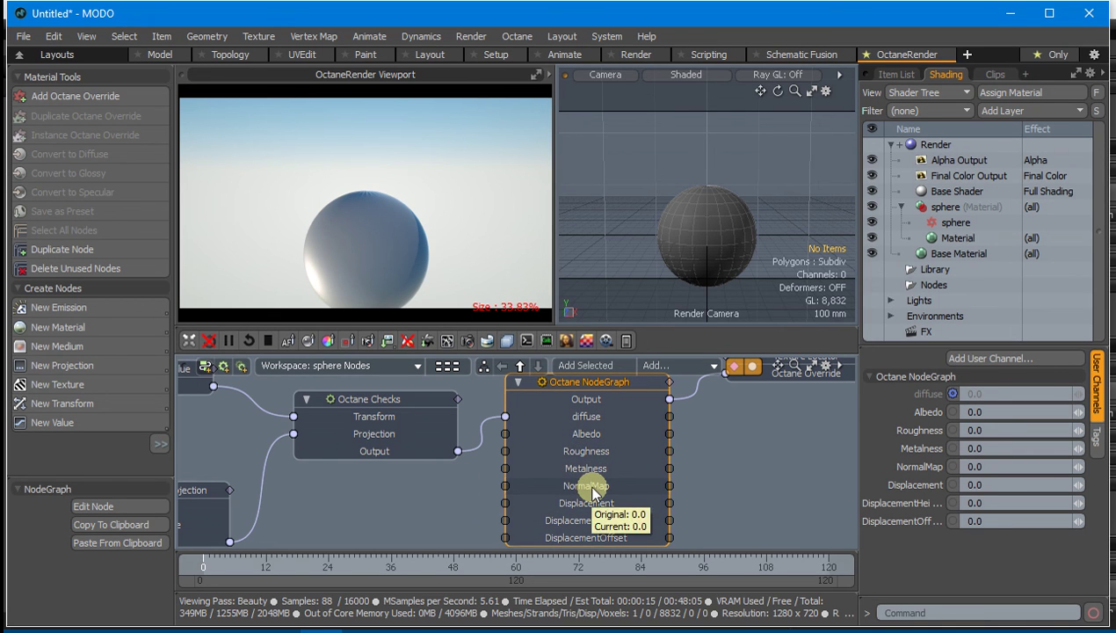
Open the NodeGraph network and select the Dielectric F0 Reflection input node.
left_click(122, 505)
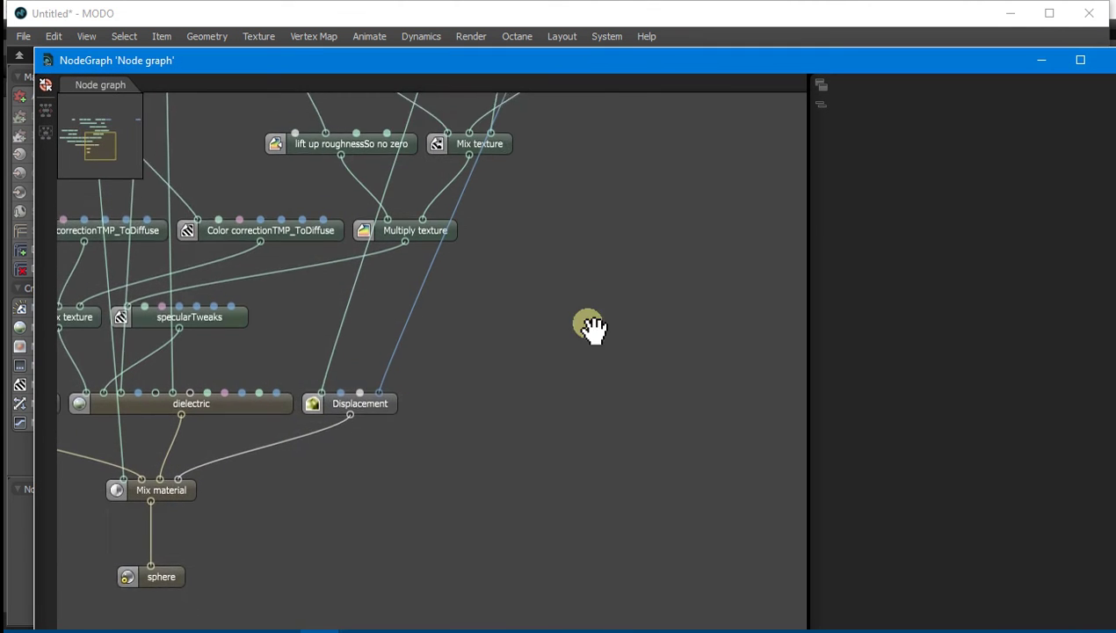
scroll(475, 251, "up", 5)
middle_click_drag(472, 482, 507, 577)
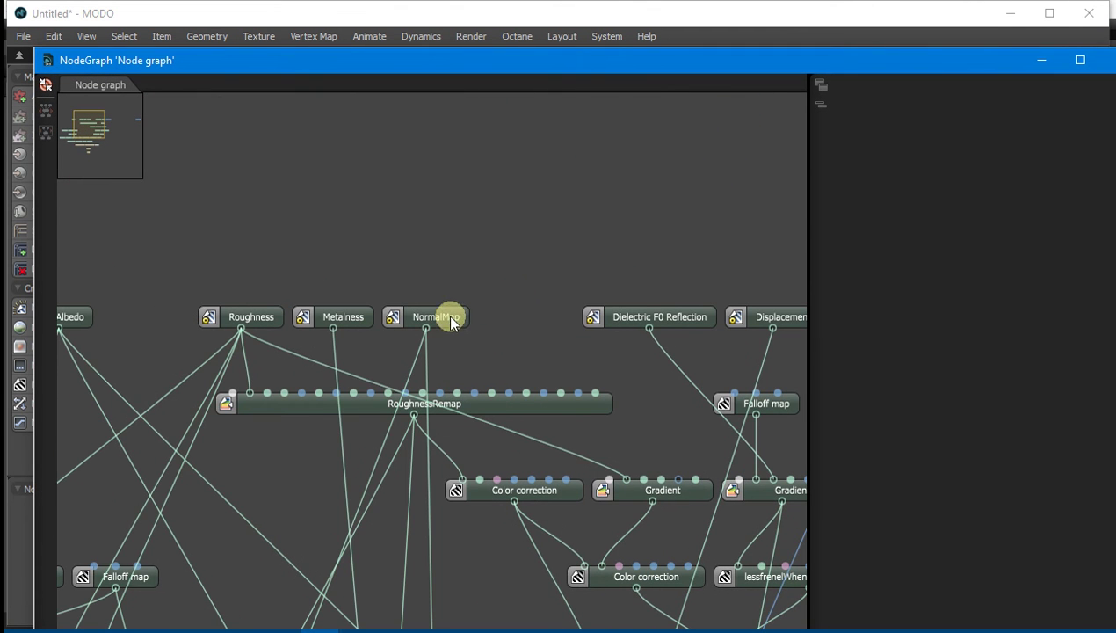
middle_click_drag(540, 281, 450, 279)
mouse_move(516, 306)
left_mouse_down()
mouse_move(498, 285)
mouse_move(506, 312)
left_mouse_up()
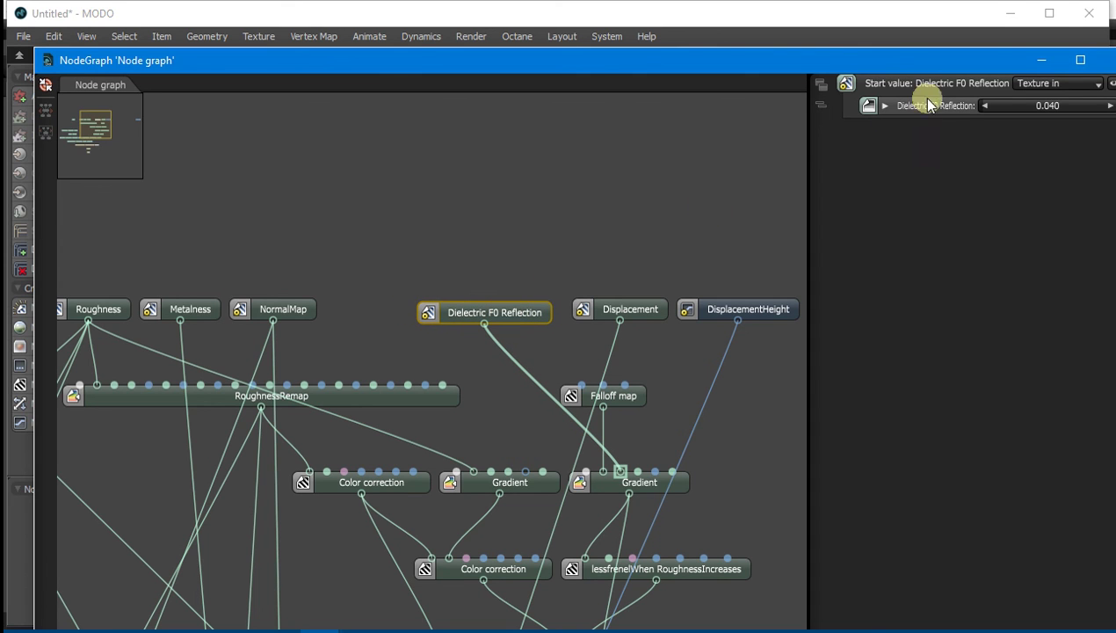
Rename the input to DielectricF0Reflection by removing its spaces, then close the network window.
left_click(954, 84)
key("End")
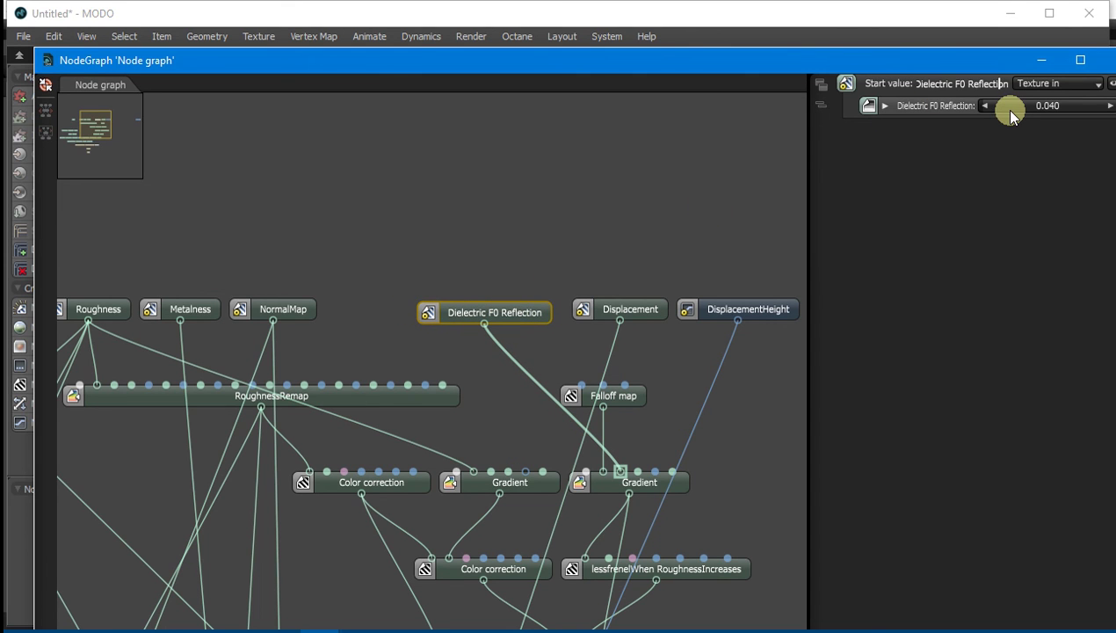
key("Left")
key("Left")
key("BackSpace")
key("Left")
key("Left")
key("BackSpace")
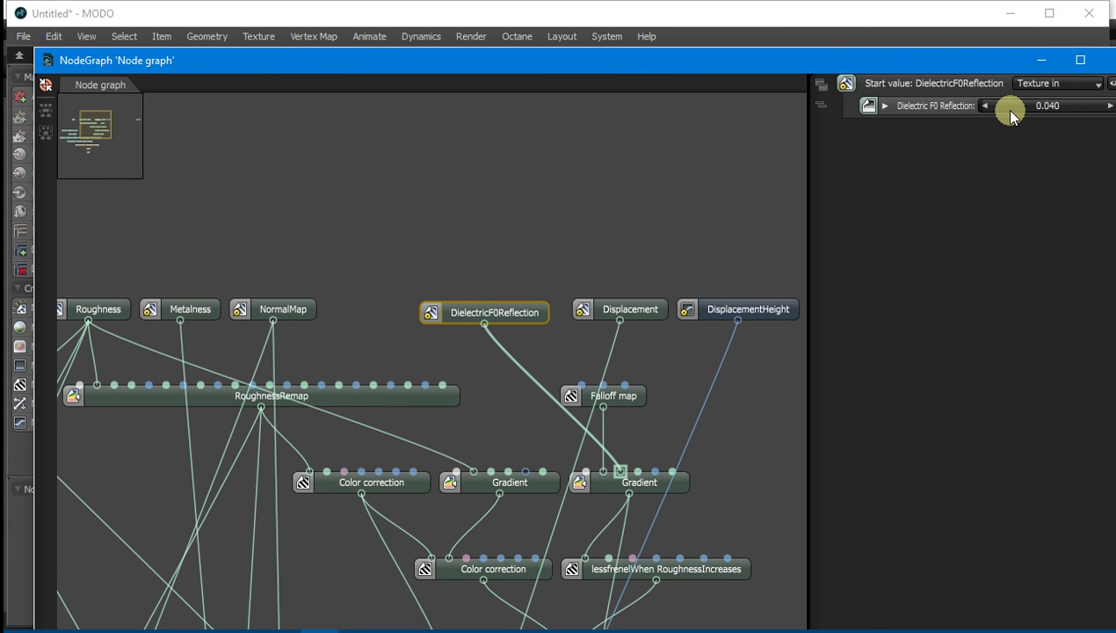
left_click(1106, 60)
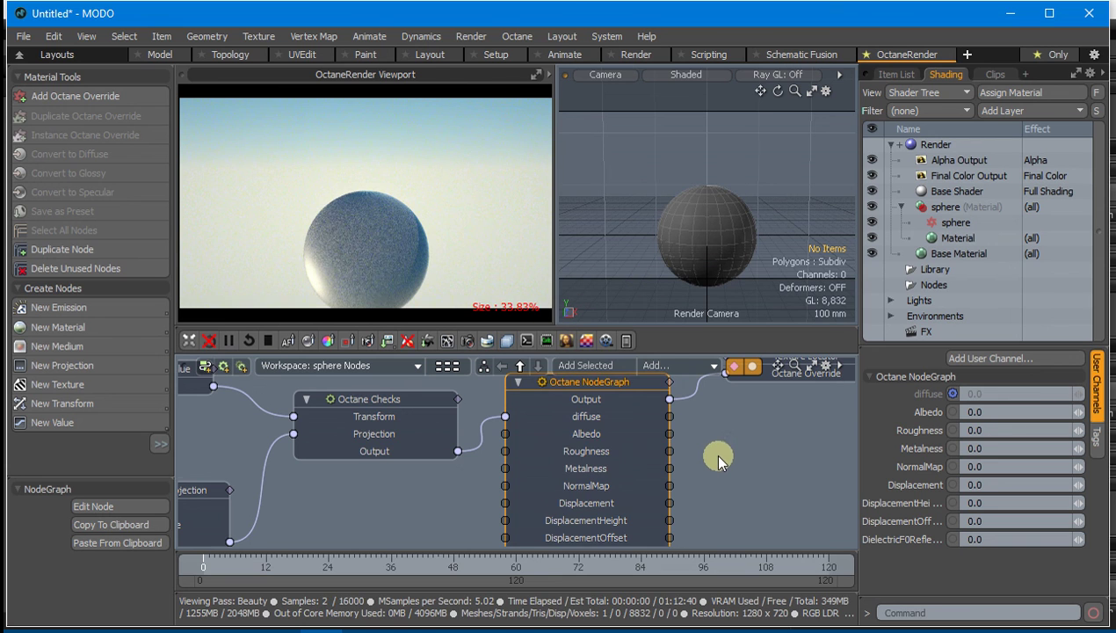
scroll(717, 452, "down", 2)
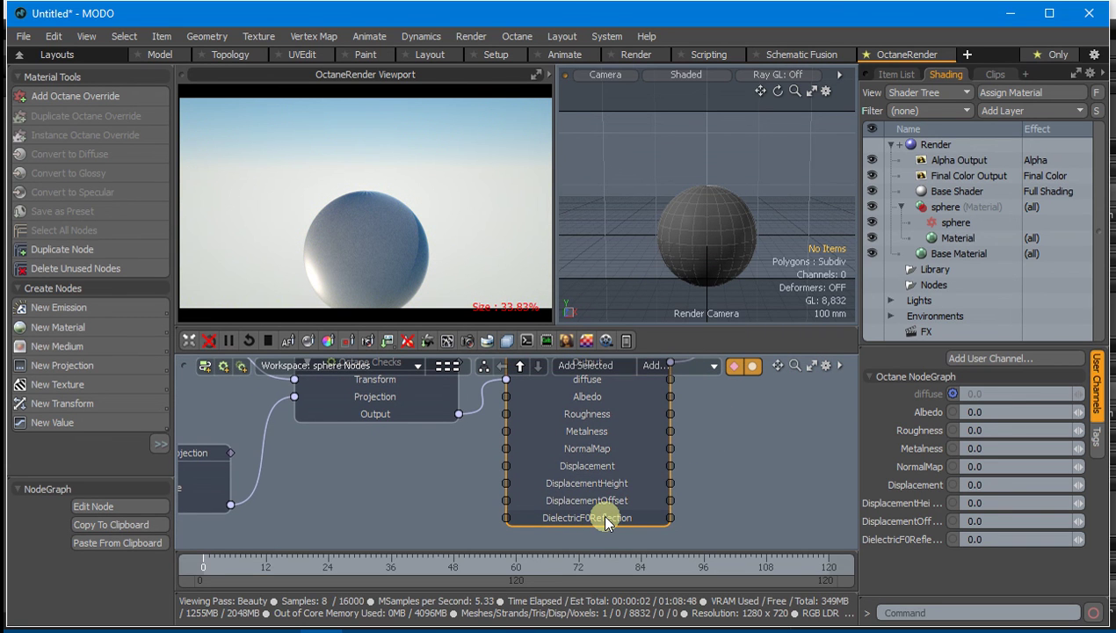
middle_click_drag(703, 474, 694, 499)
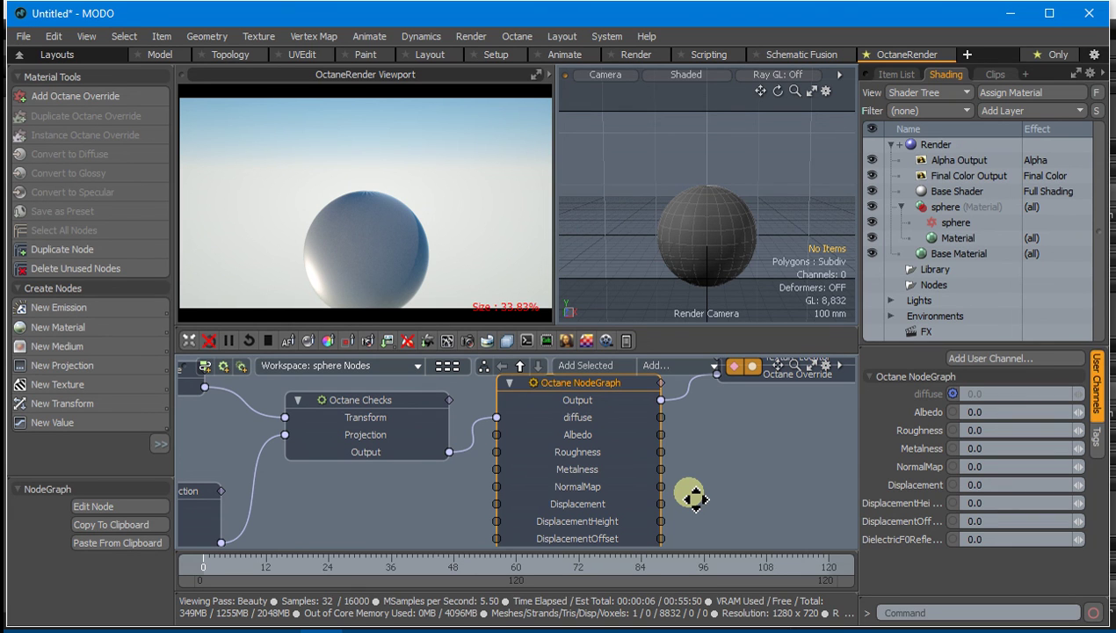